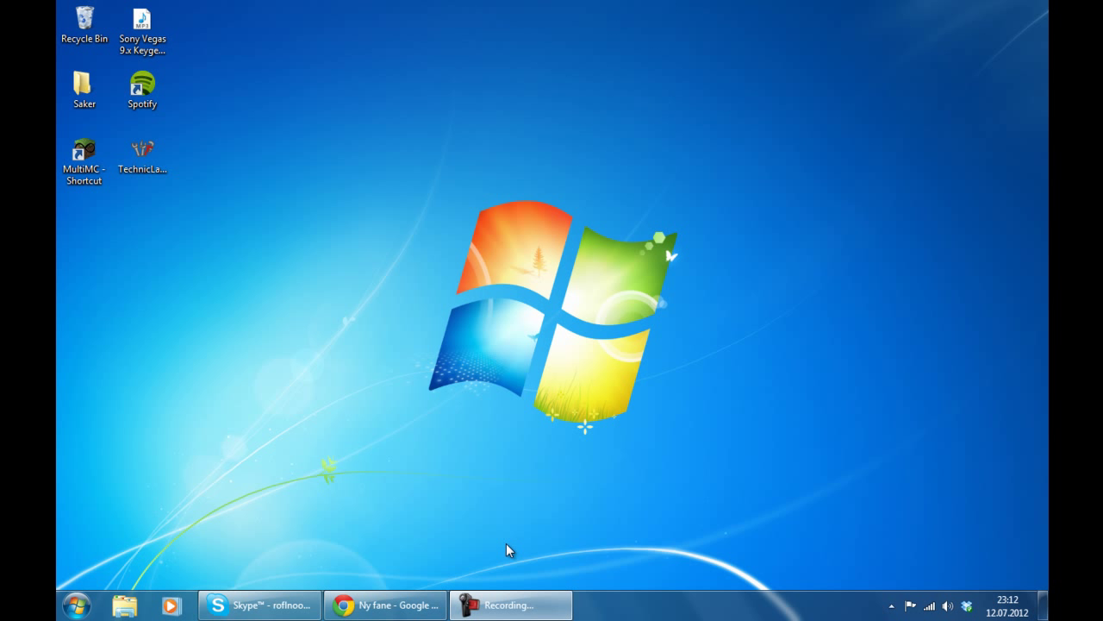
# - Bring Chrome back on screen and enter bit.ly/accraft in the address bar
pyautogui.click(508, 605)
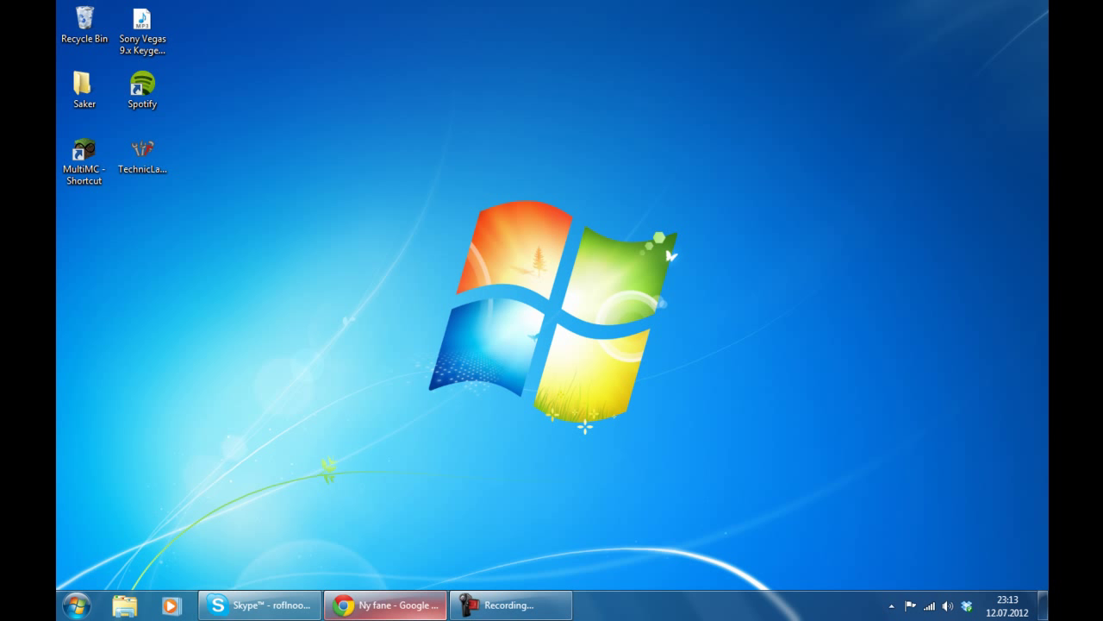
pyautogui.click(385, 604)
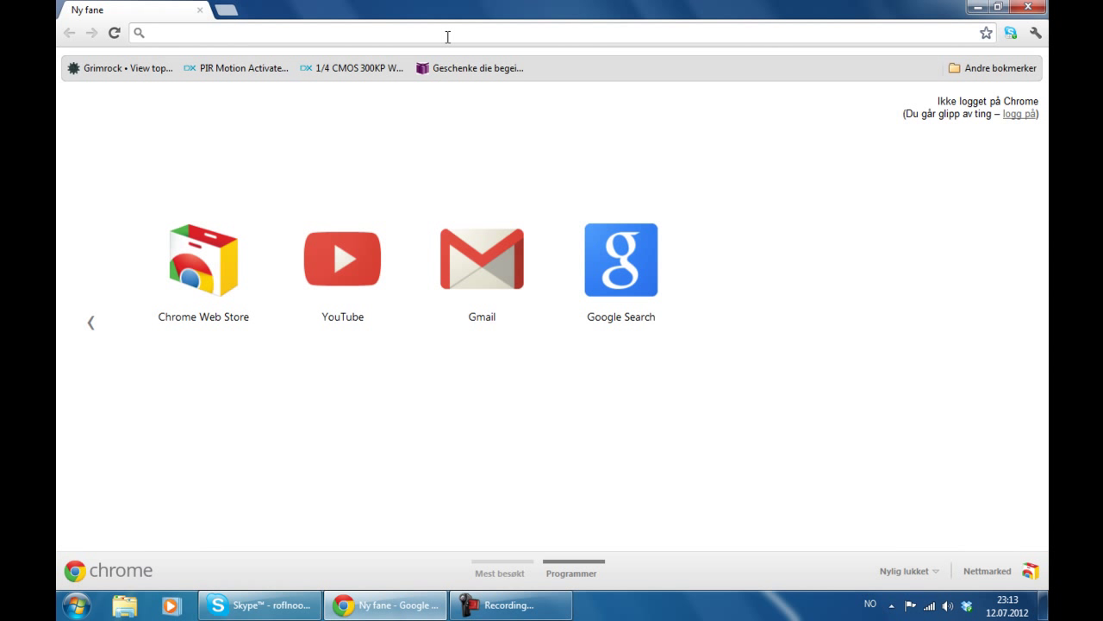
pyautogui.write('bit.')
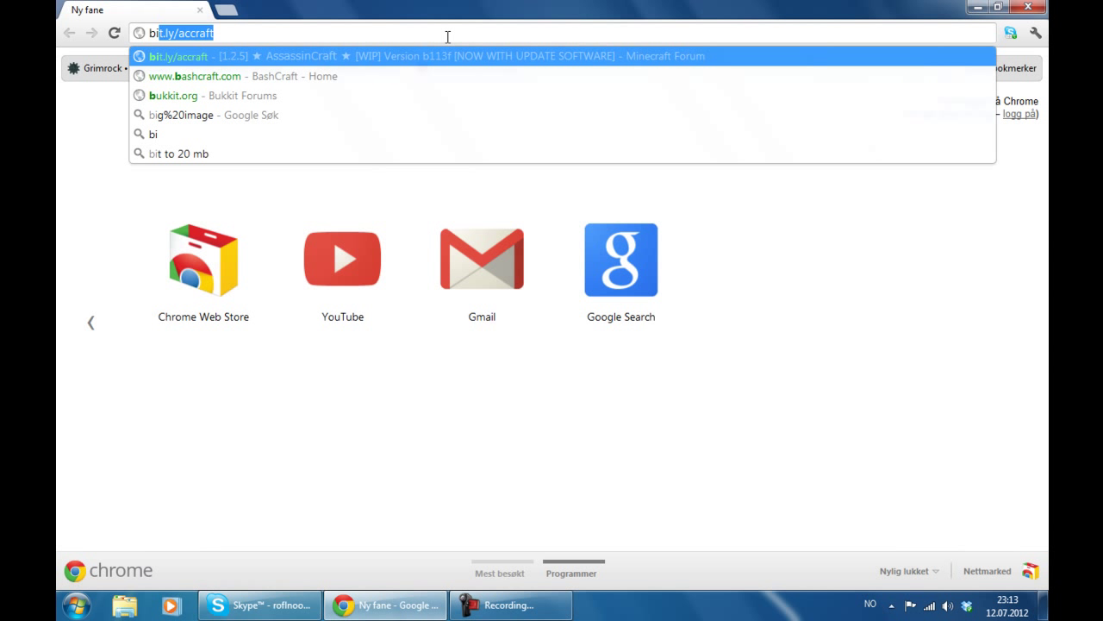
pyautogui.write('ly/accraft')
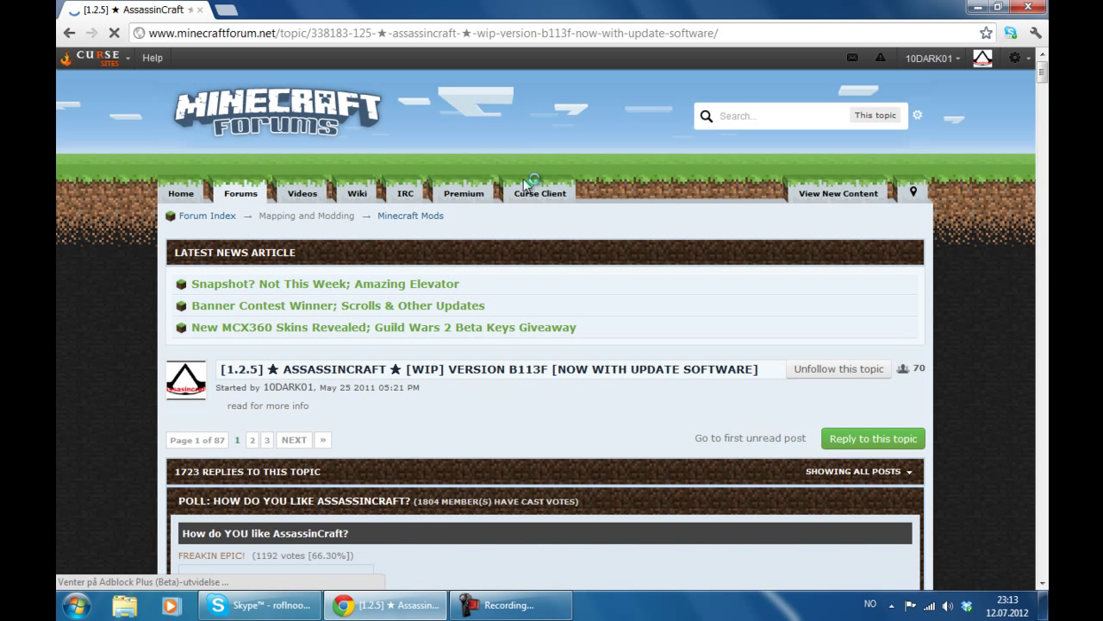
# - Scroll to the first post and get ACLauncher Installer.msi via its SOFTWARE link, skipping the adf.ly ad
pyautogui.scroll(-1, 655, 311)
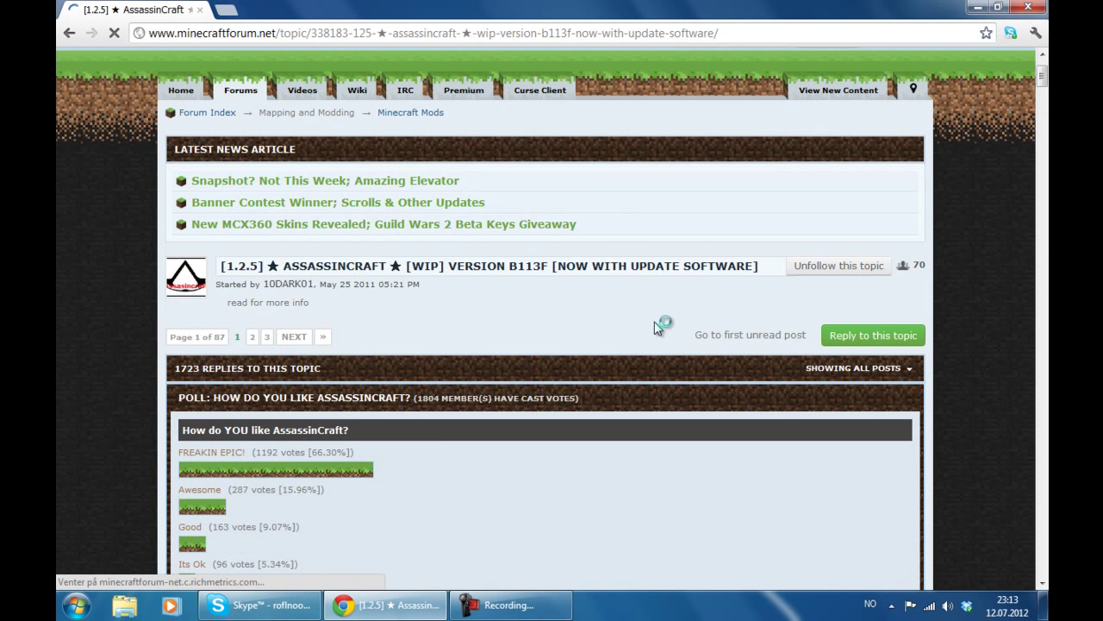
pyautogui.scroll(-3, 658, 329)
pyautogui.scroll(-3, 623, 330)
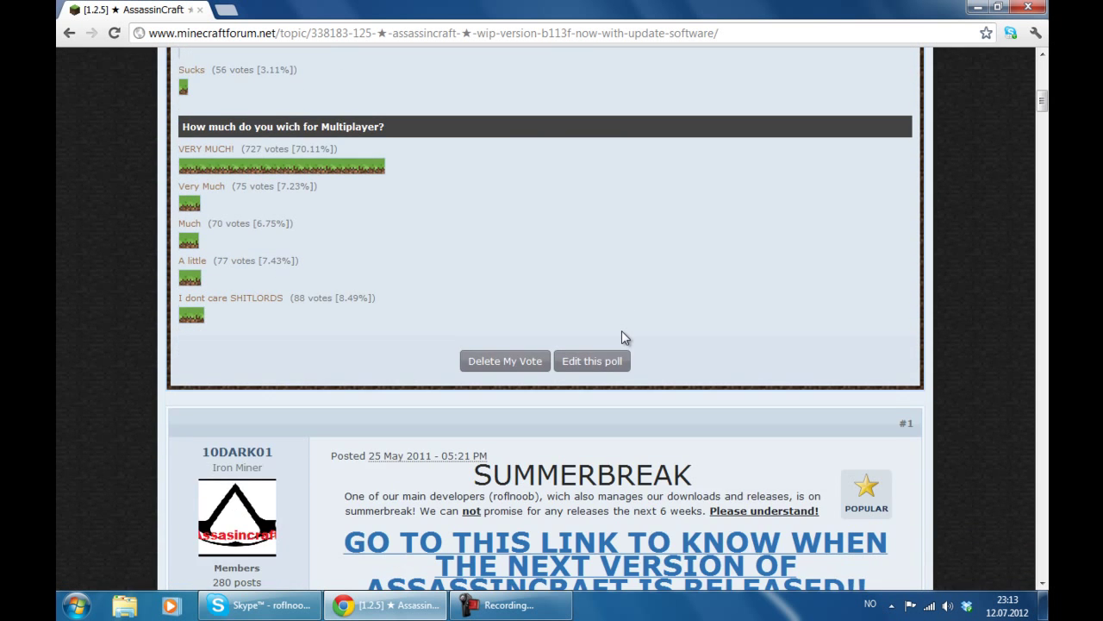
pyautogui.scroll(-2, 659, 417)
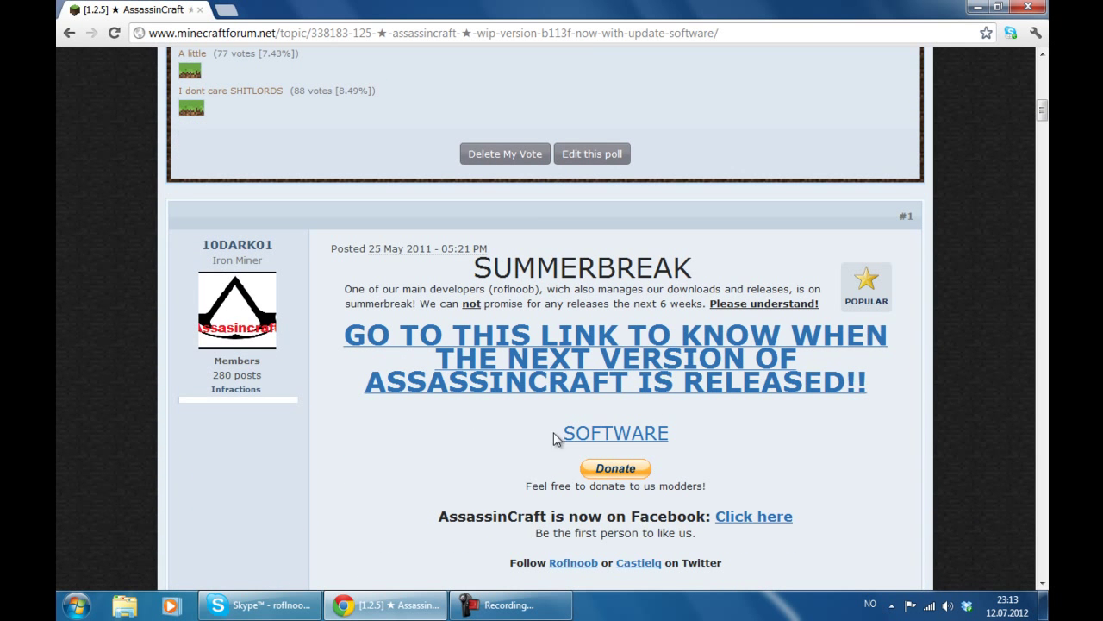
pyautogui.click(626, 440)
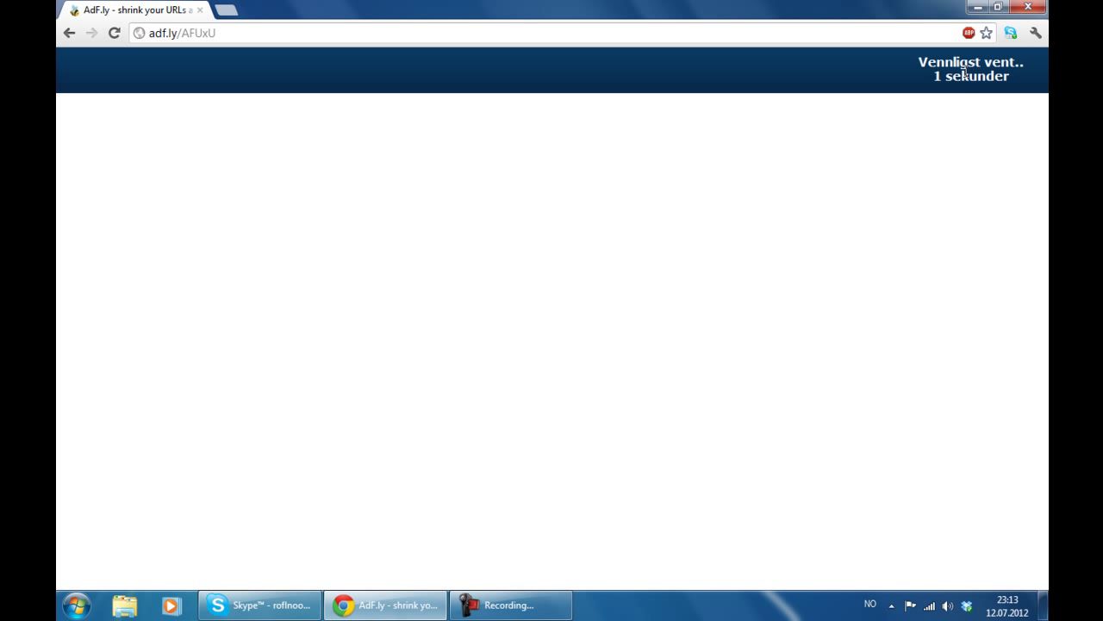
pyautogui.click(959, 69)
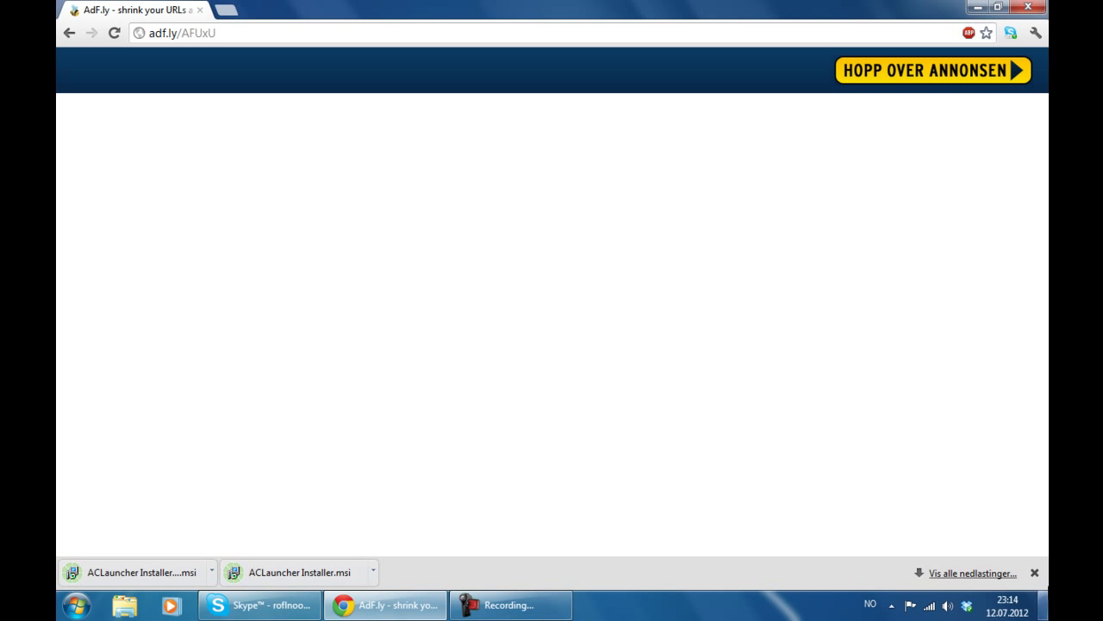
# - Close Chrome and delete the duplicate 'ACLauncher Installer (1)' file from the desktop
pyautogui.click(1027, 7)
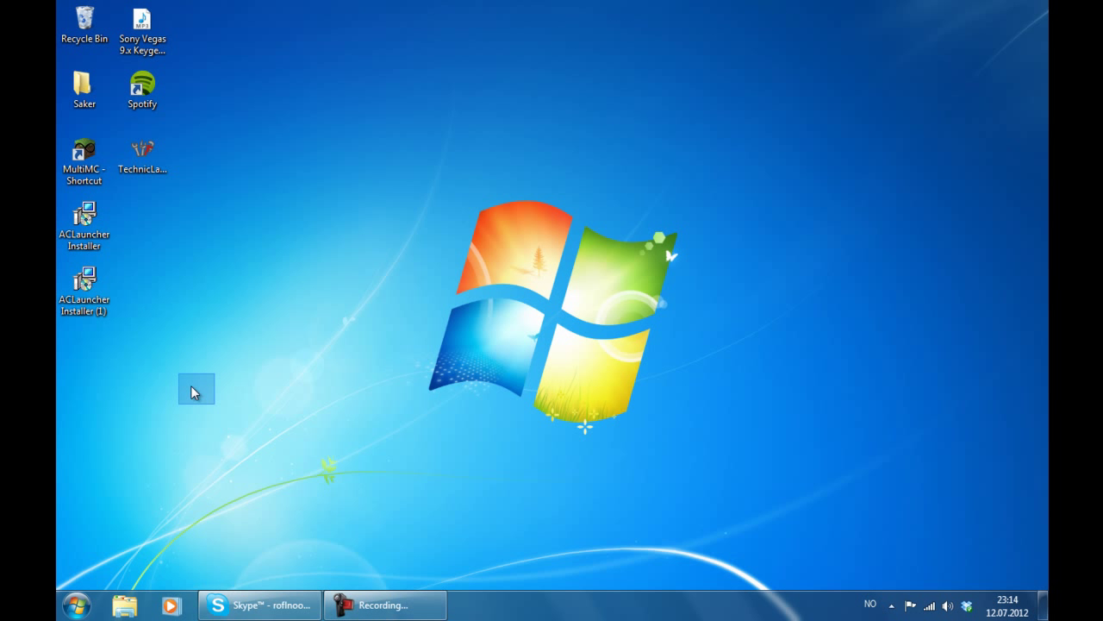
pyautogui.moveTo(191, 386); pyautogui.dragTo(74, 274)
pyautogui.press('Delete')
pyautogui.press('Return')
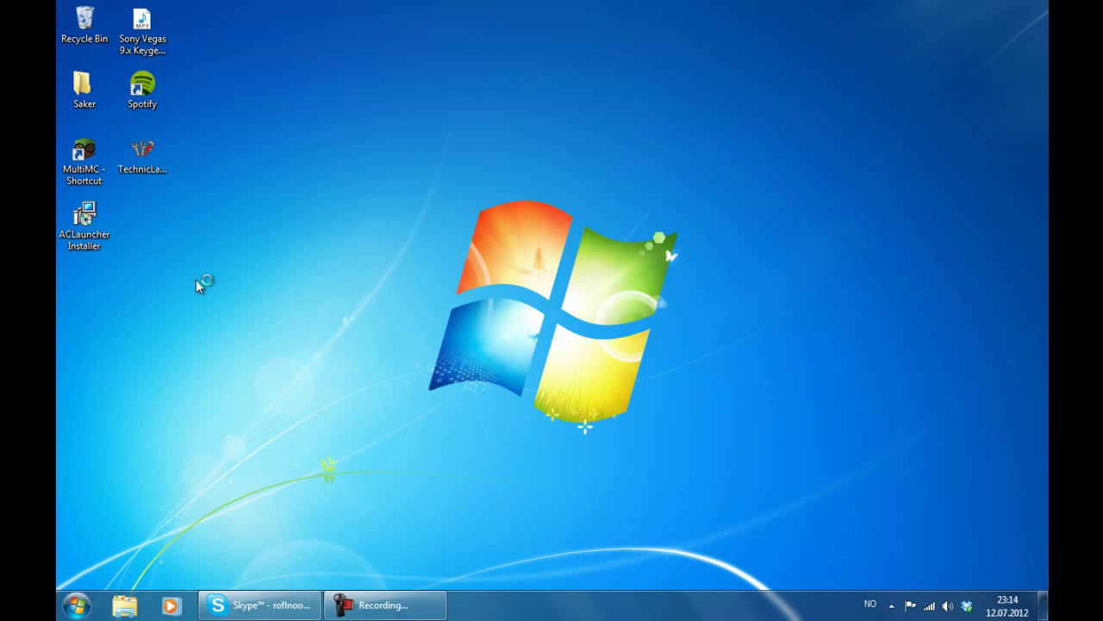
pyautogui.moveTo(80, 226); pyautogui.dragTo(376, 226)
# - Run ACLauncher Installer and install into the default folder through the wizard
pyautogui.doubleClick(383, 228)
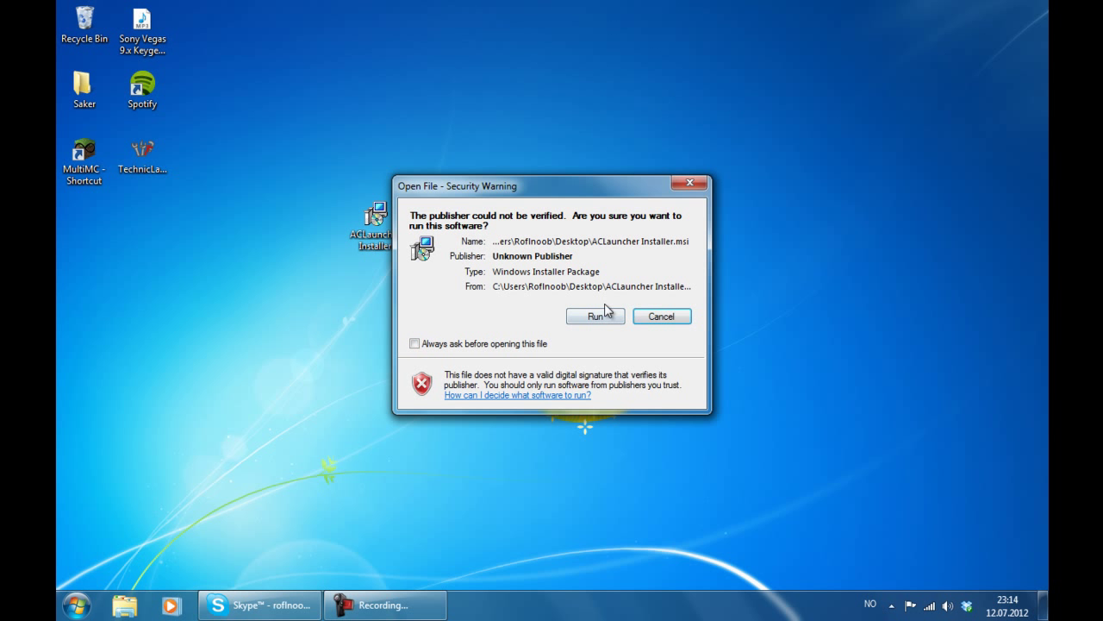
pyautogui.click(601, 316)
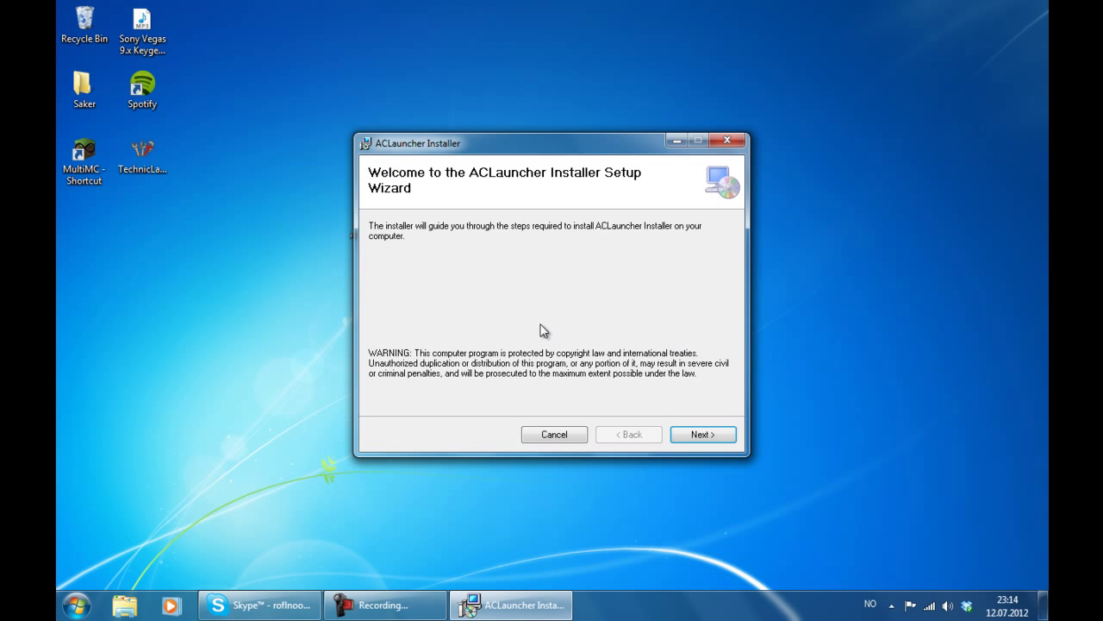
pyautogui.click(682, 434)
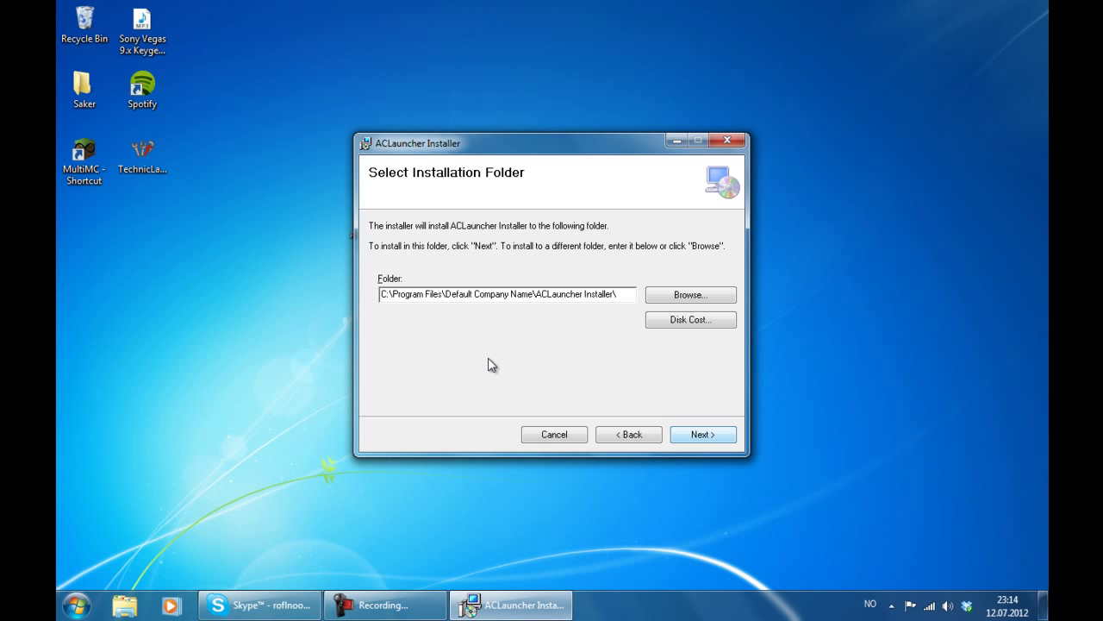
pyautogui.click(703, 438)
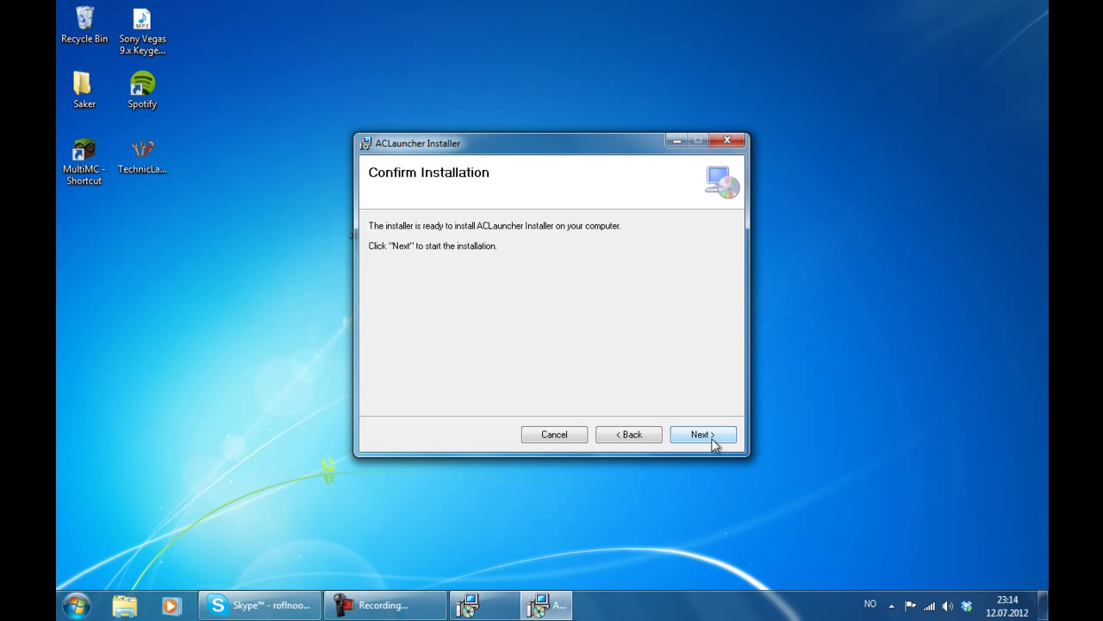
pyautogui.click(698, 435)
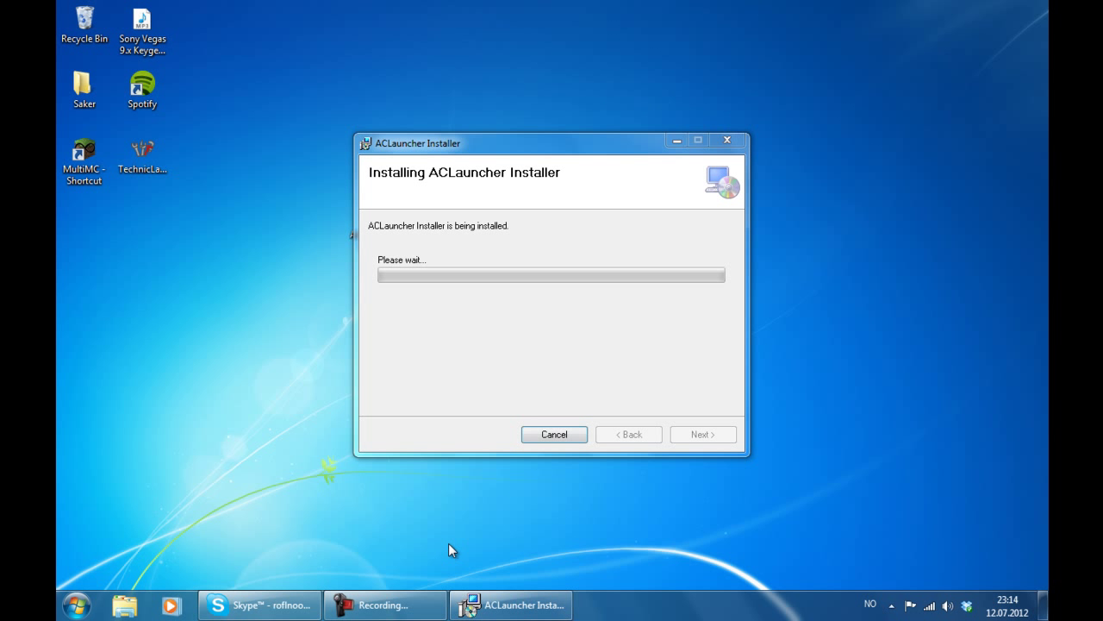
pyautogui.click(383, 604)
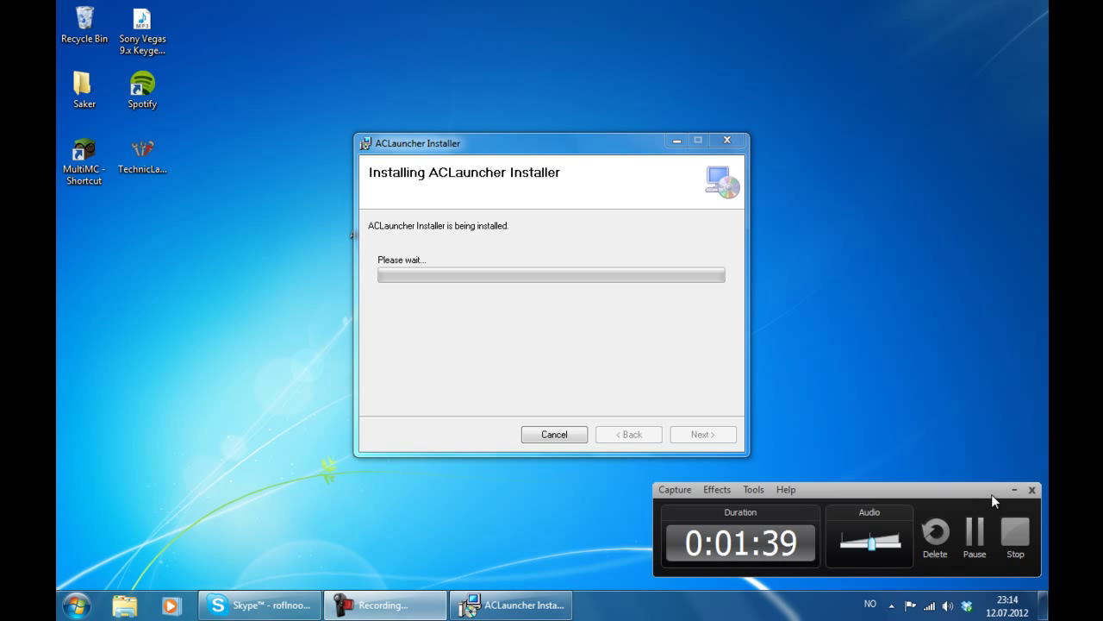
pyautogui.click(1015, 488)
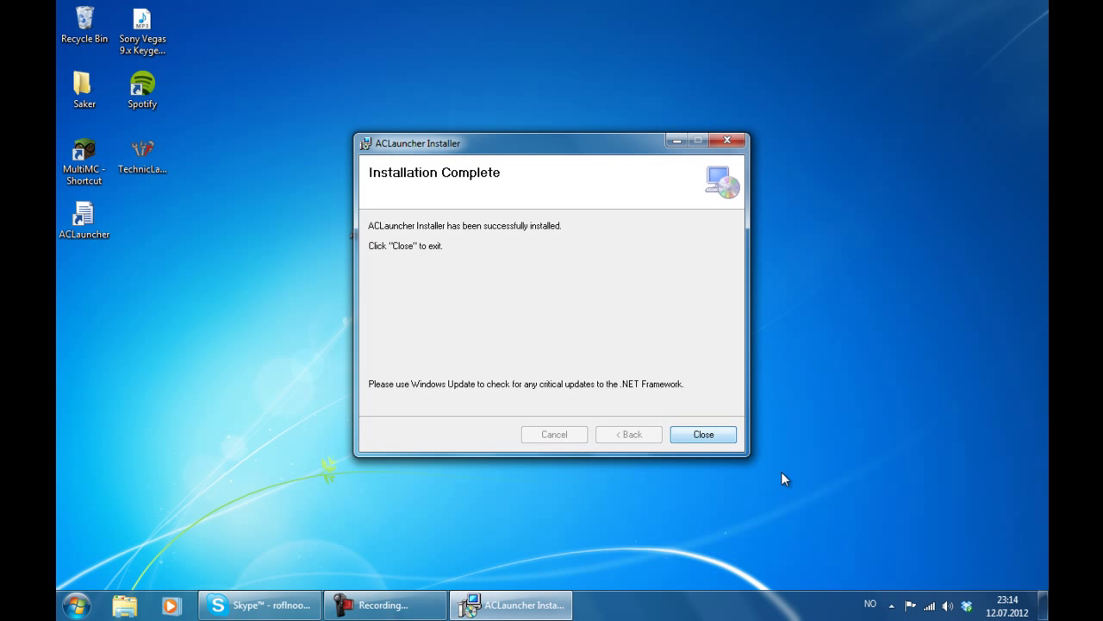
# - Close the finished installer and rearrange the ACLauncher shortcut and installer icons on the desktop
pyautogui.click(702, 438)
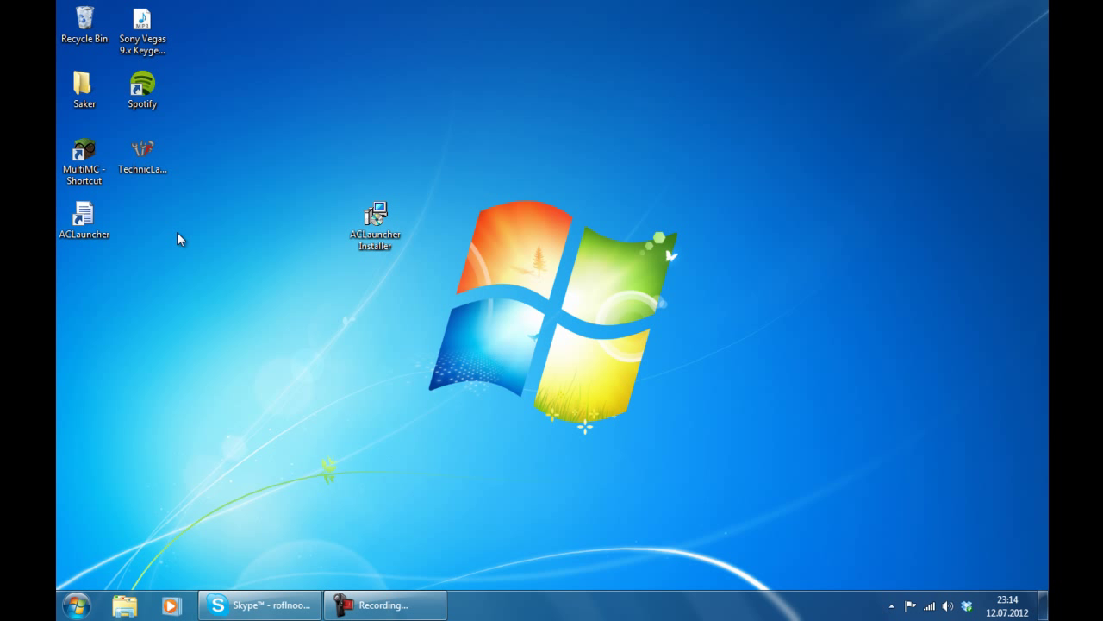
pyautogui.moveTo(83, 220); pyautogui.dragTo(435, 155)
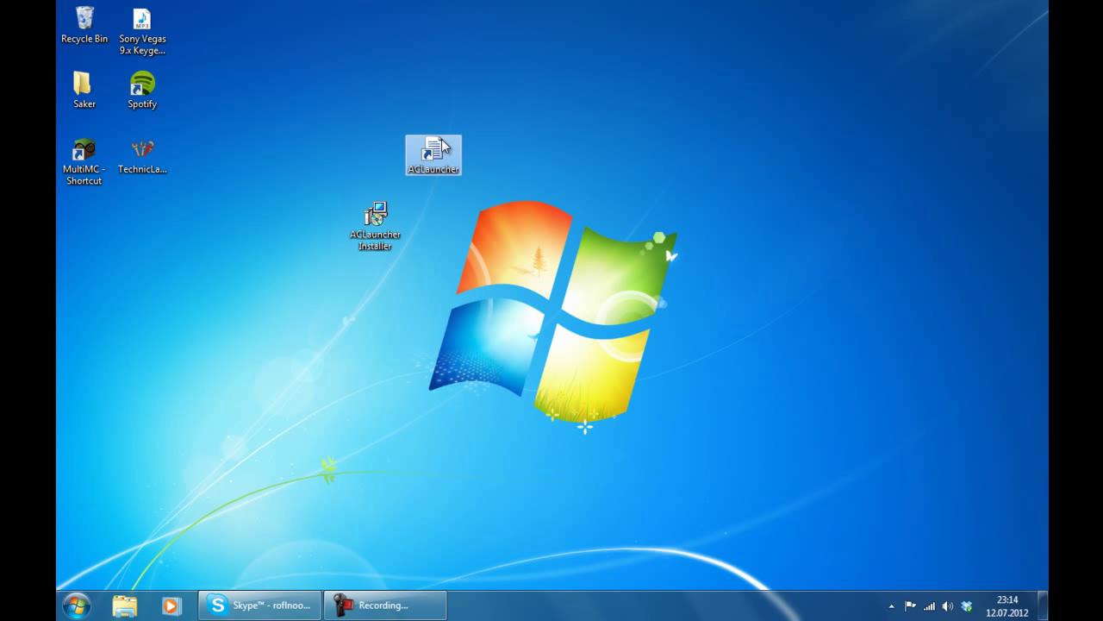
pyautogui.click(377, 226)
pyautogui.moveTo(377, 226); pyautogui.dragTo(85, 226)
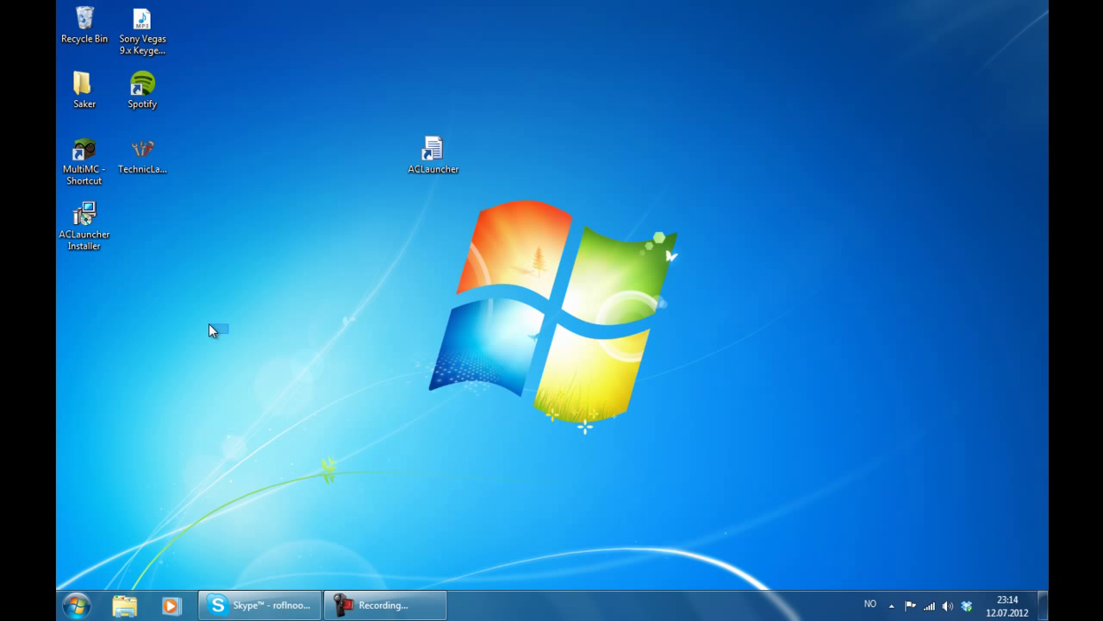
# - Delete the ACLauncher Installer file and place the ACLauncher shortcut under MultiMC
pyautogui.moveTo(229, 333); pyautogui.dragTo(68, 203)
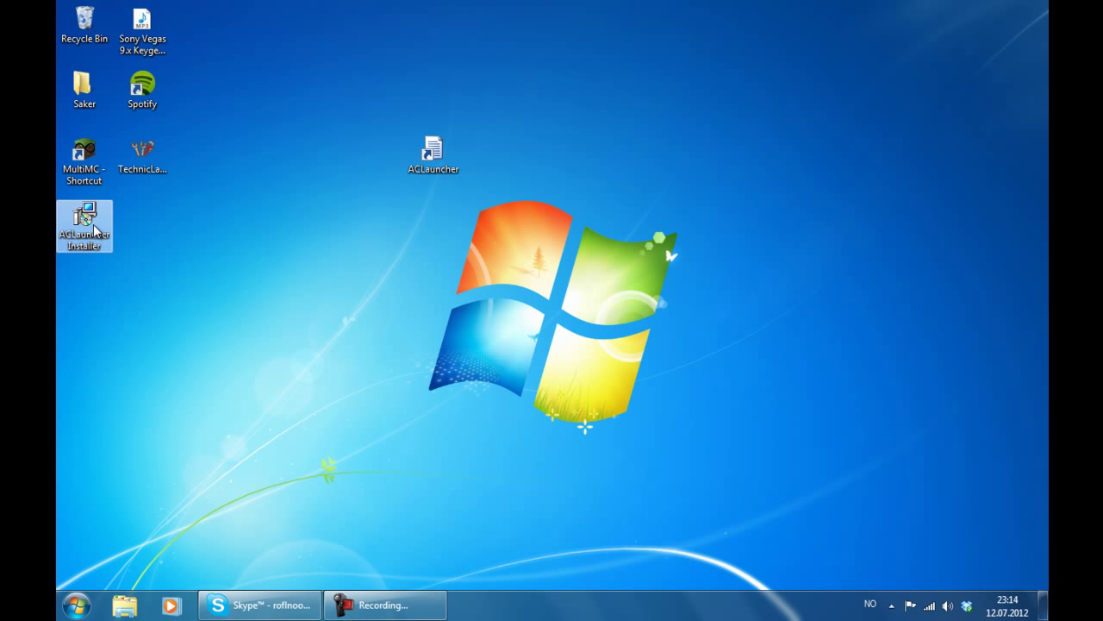
pyautogui.press('Delete')
pyautogui.press('Return')
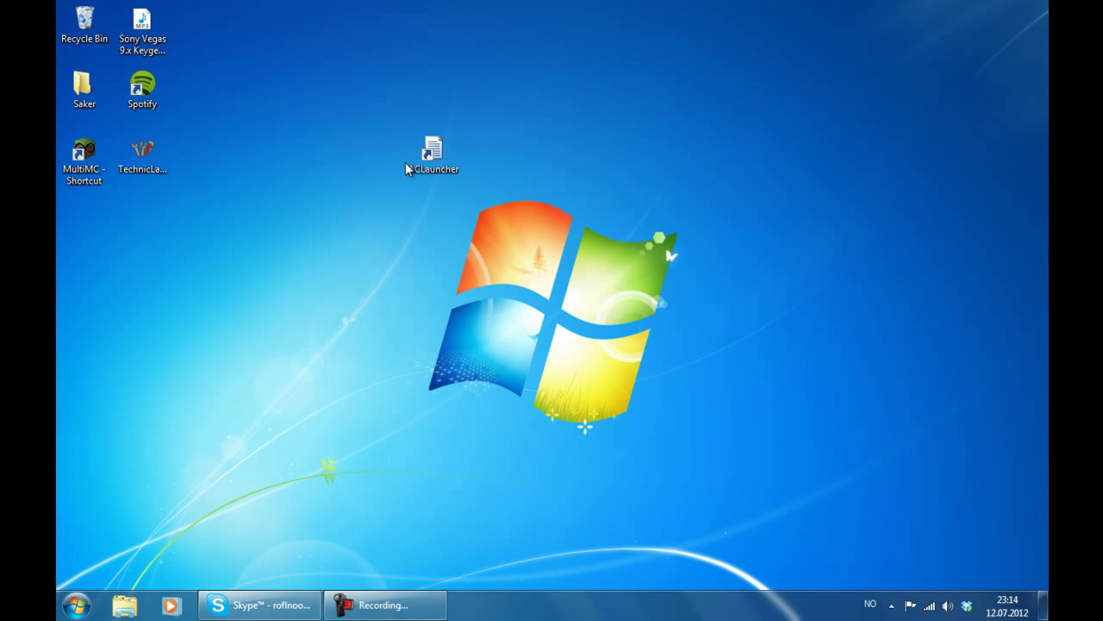
pyautogui.moveTo(412, 160); pyautogui.dragTo(116, 205)
# - Launch ACLauncher and highlight the latest (b113) and installed (b112fr4) version fields
pyautogui.doubleClick(108, 223)
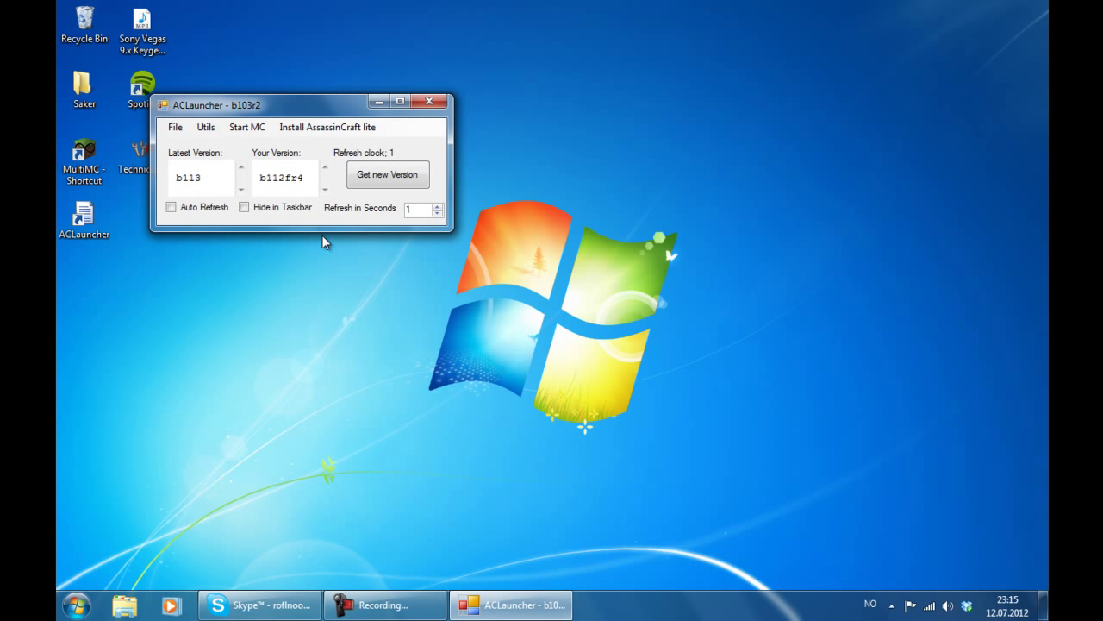
pyautogui.moveTo(278, 97); pyautogui.dragTo(440, 69)
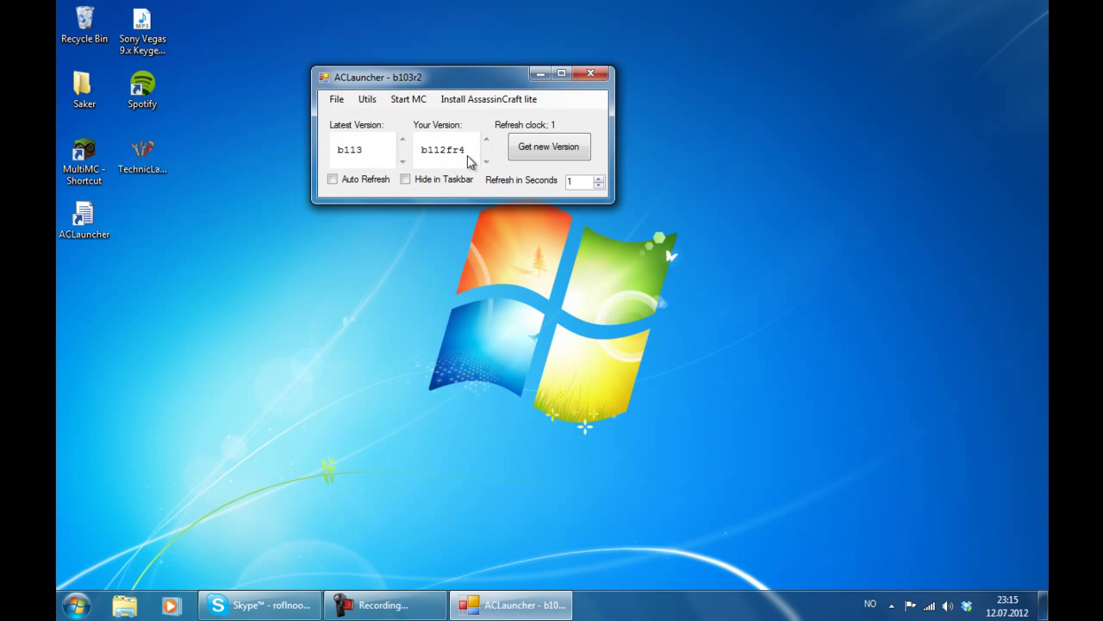
pyautogui.press('Tab')
pyautogui.click(361, 151)
pyautogui.press('Tab')
pyautogui.click(449, 150)
# - Select the b113 and b112fr4 version values, then move the launcher window to the upper left
pyautogui.doubleClick(356, 149)
pyautogui.doubleClick(428, 154)
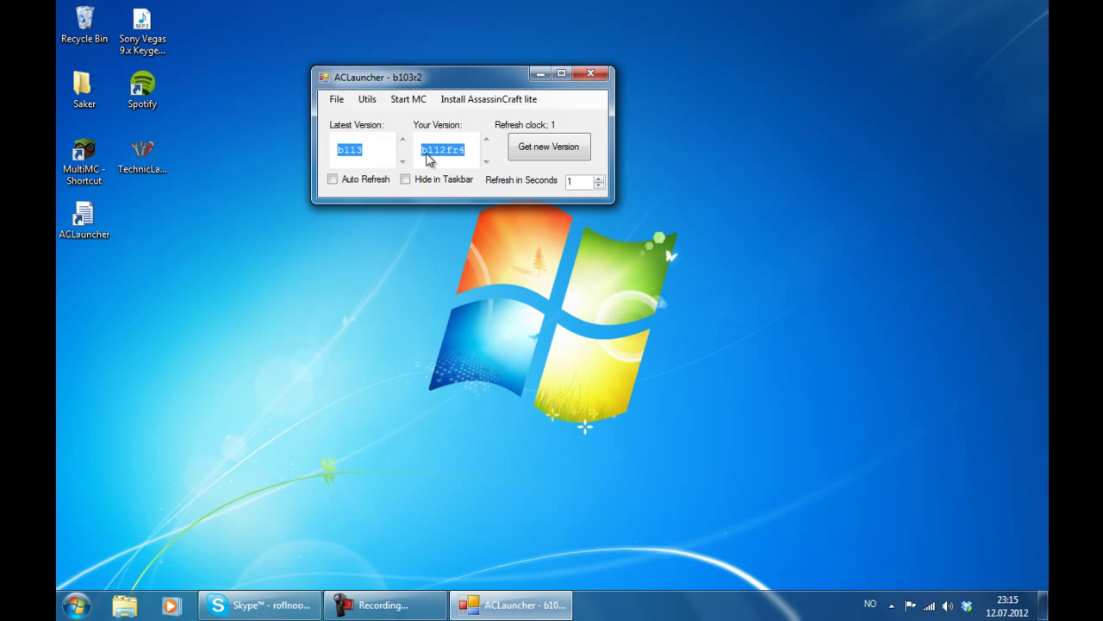
pyautogui.click(428, 157)
pyautogui.click(367, 152)
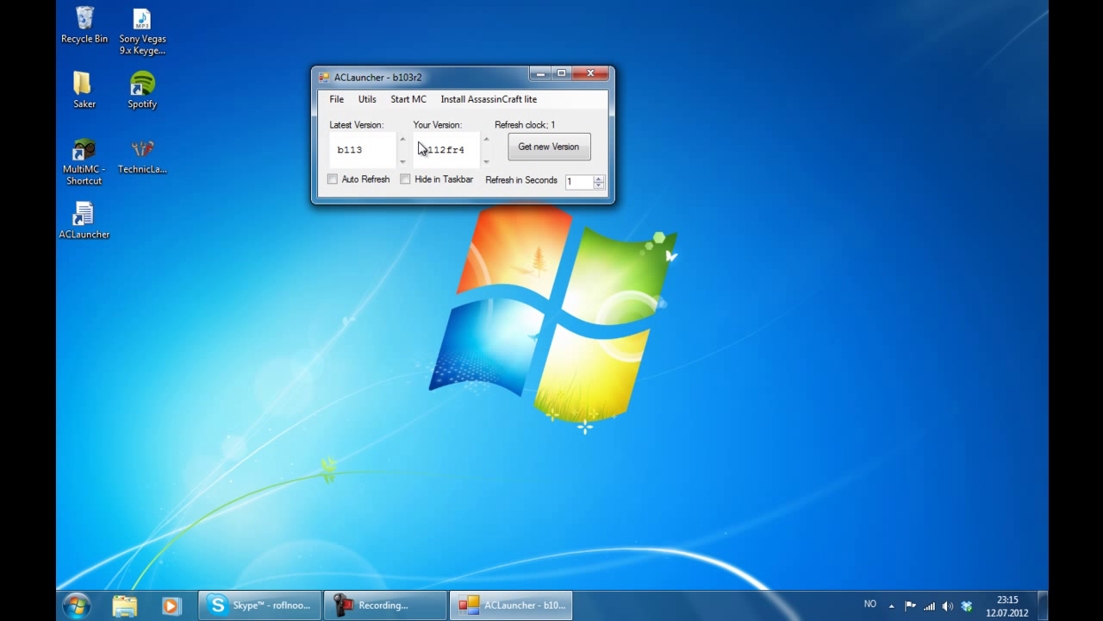
pyautogui.moveTo(391, 107); pyautogui.dragTo(231, 181)
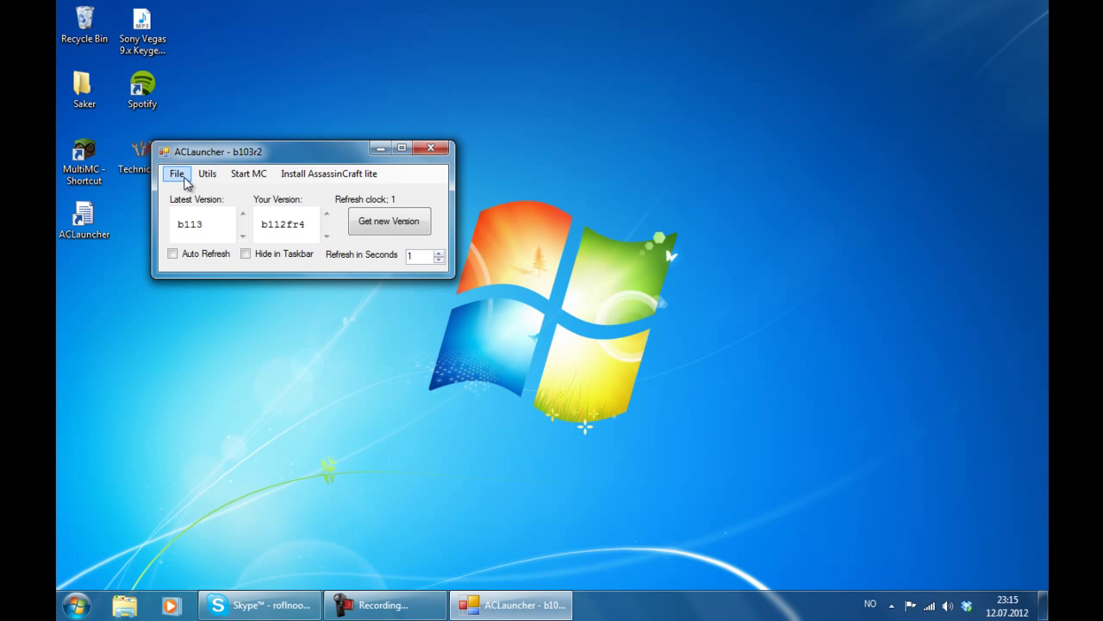
pyautogui.click(185, 182)
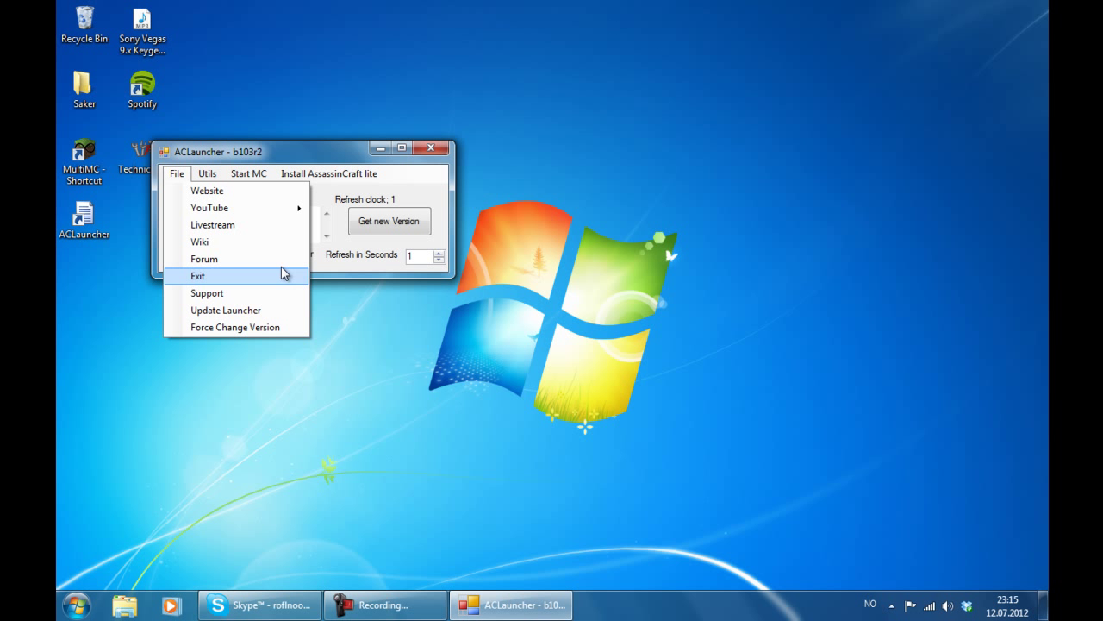
# - Open the Support form and fill in a name, subject 'Crashing launcher' and contact e-mail
pyautogui.click(228, 294)
pyautogui.moveTo(242, 128); pyautogui.dragTo(542, 117)
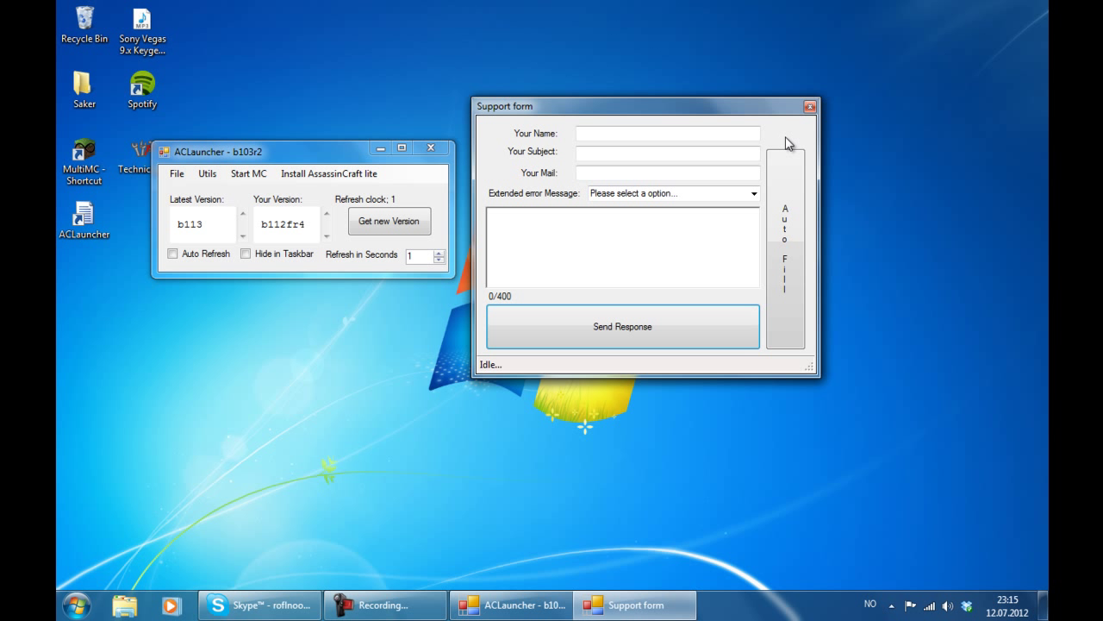
pyautogui.click(669, 134)
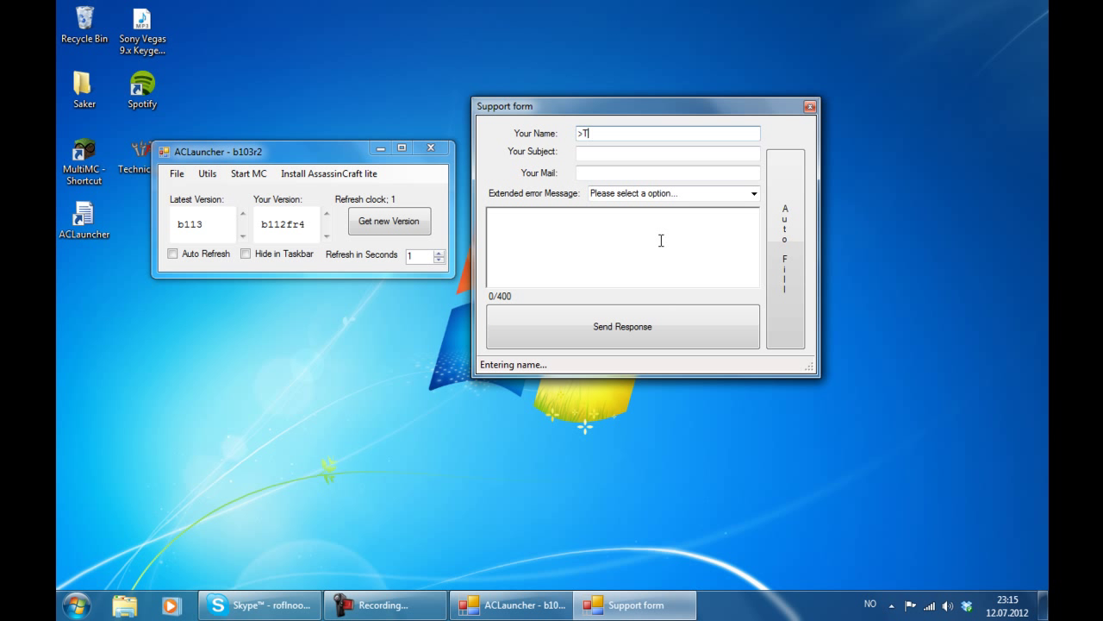
pyautogui.write('Tom')
pyautogui.press('Tab')
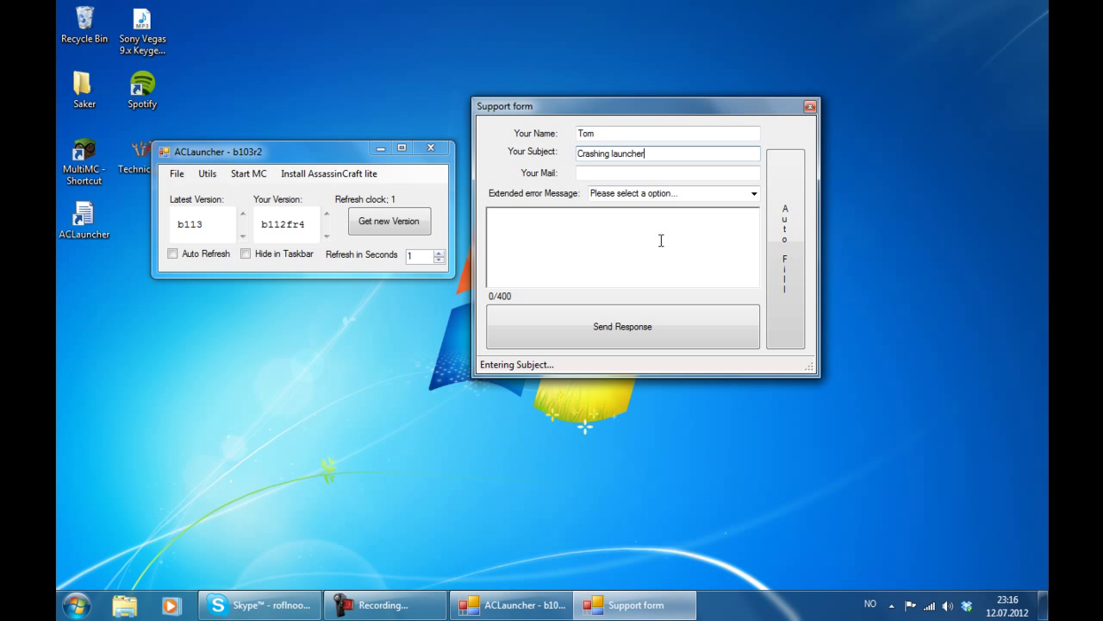
pyautogui.click(645, 174)
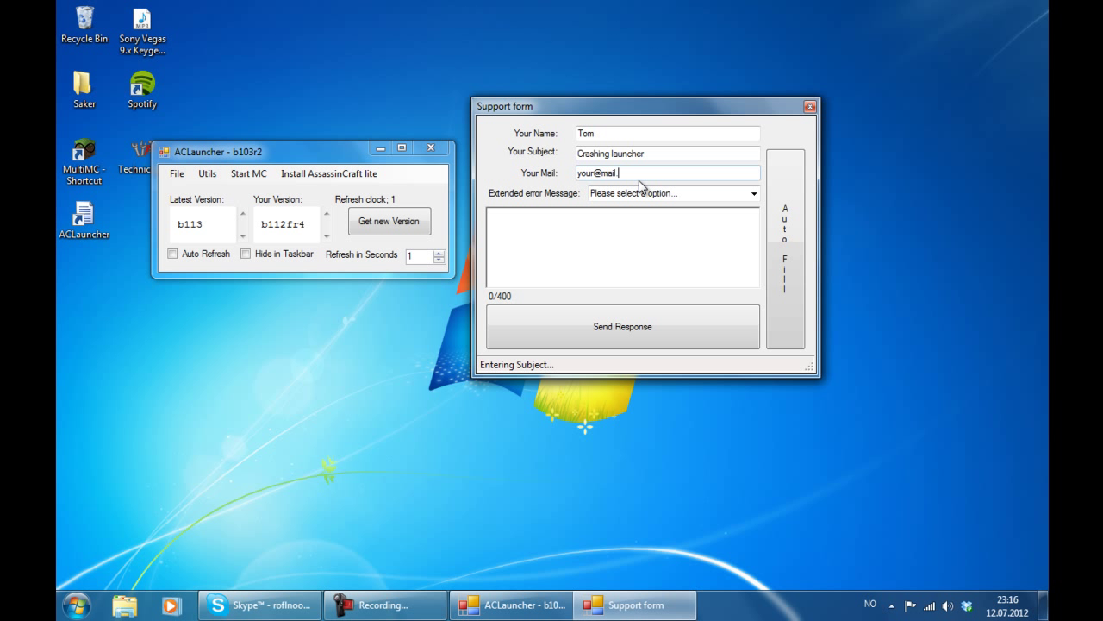
# - Choose the Error category, write a short report and try sending it
pyautogui.click(747, 194)
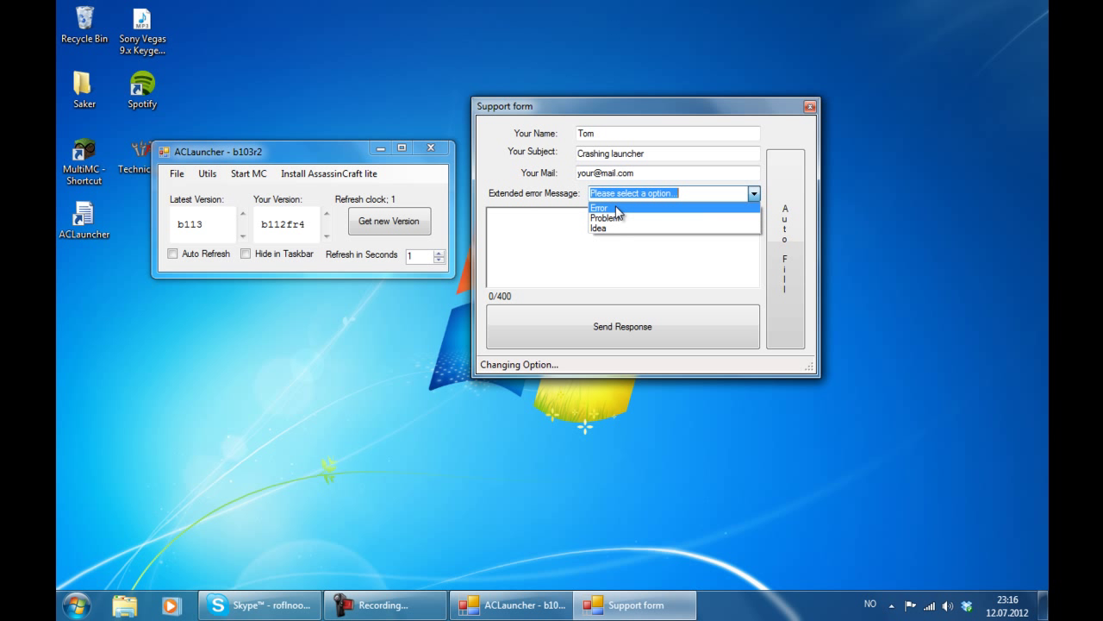
pyautogui.click(618, 219)
pyautogui.click(619, 228)
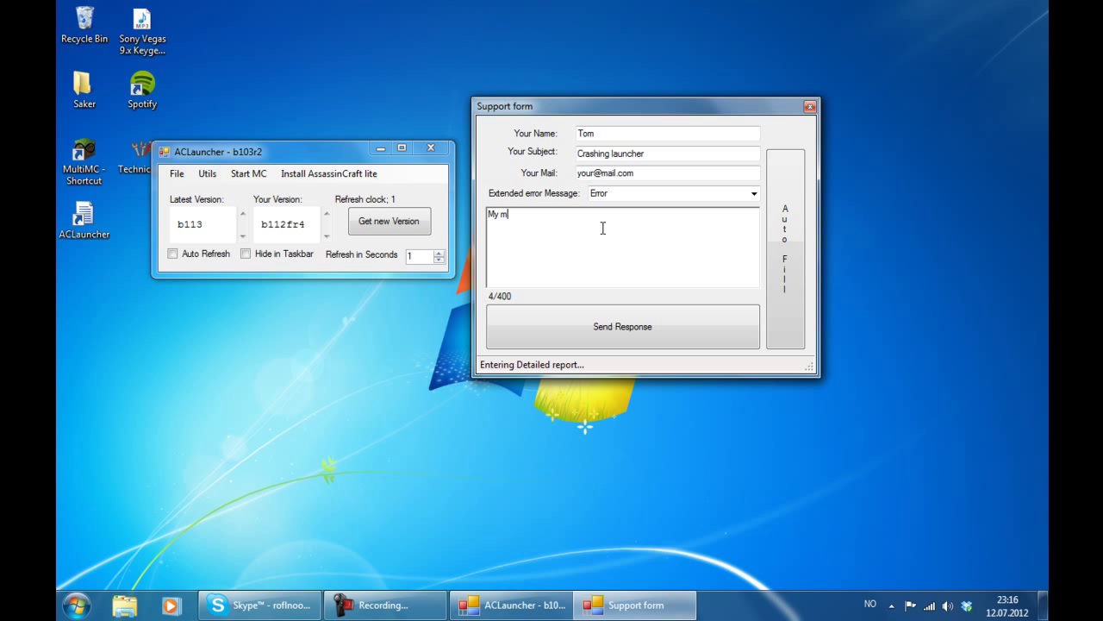
pyautogui.write('My mother')
pyautogui.press('BackSpace')
pyautogui.press('BackSpace')
pyautogui.click(585, 328)
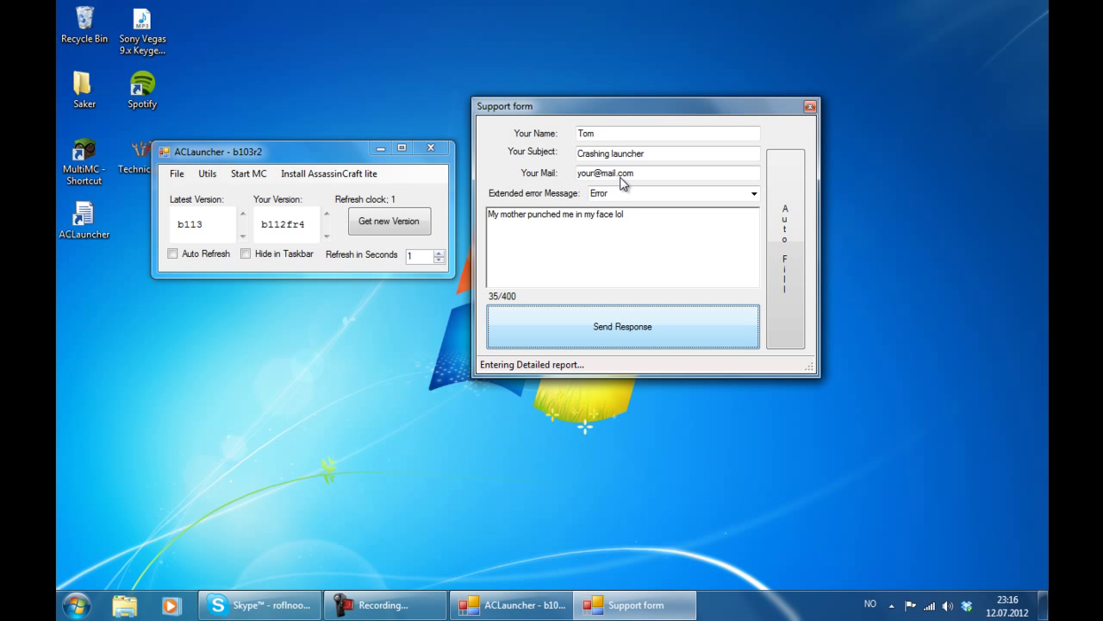
# - Send the support request and dismiss the unhandled exception with Continue
pyautogui.click(638, 334)
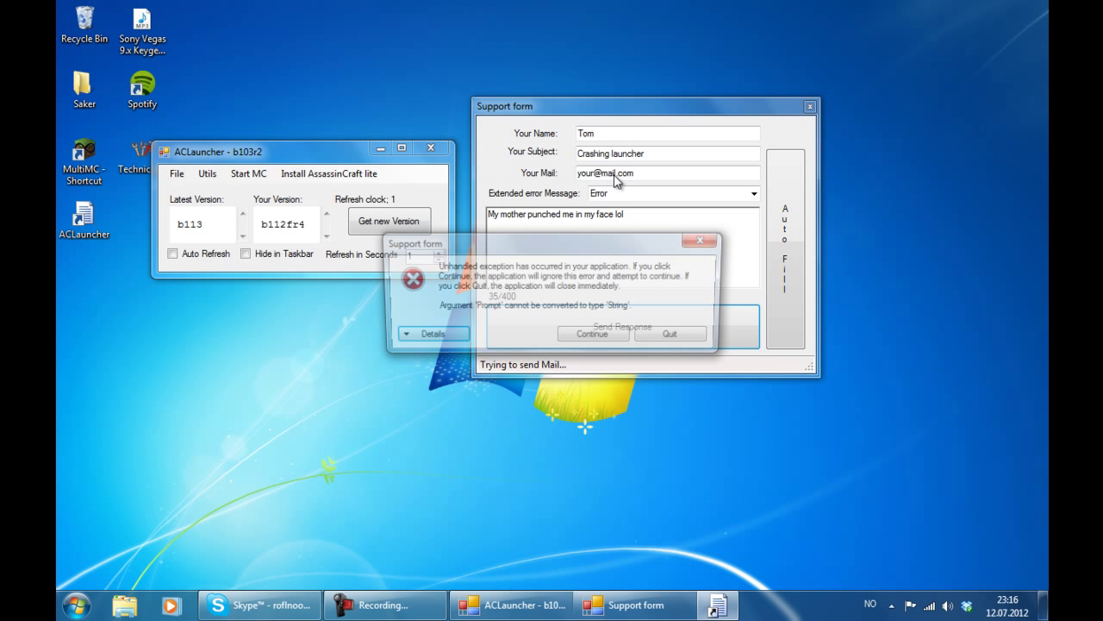
pyautogui.click(594, 336)
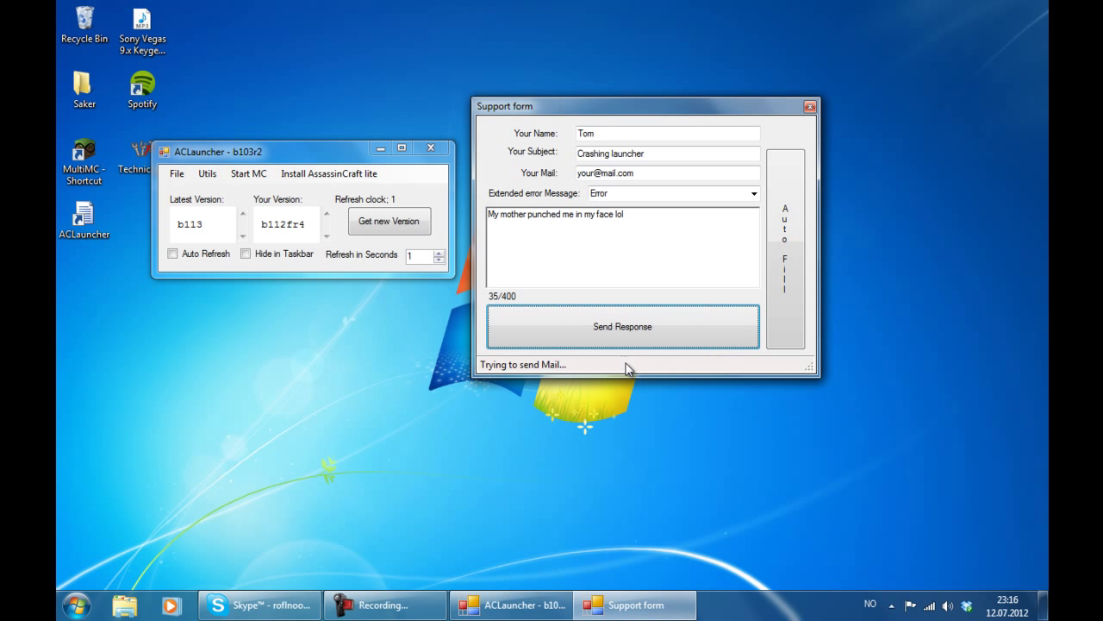
pyautogui.click(682, 216)
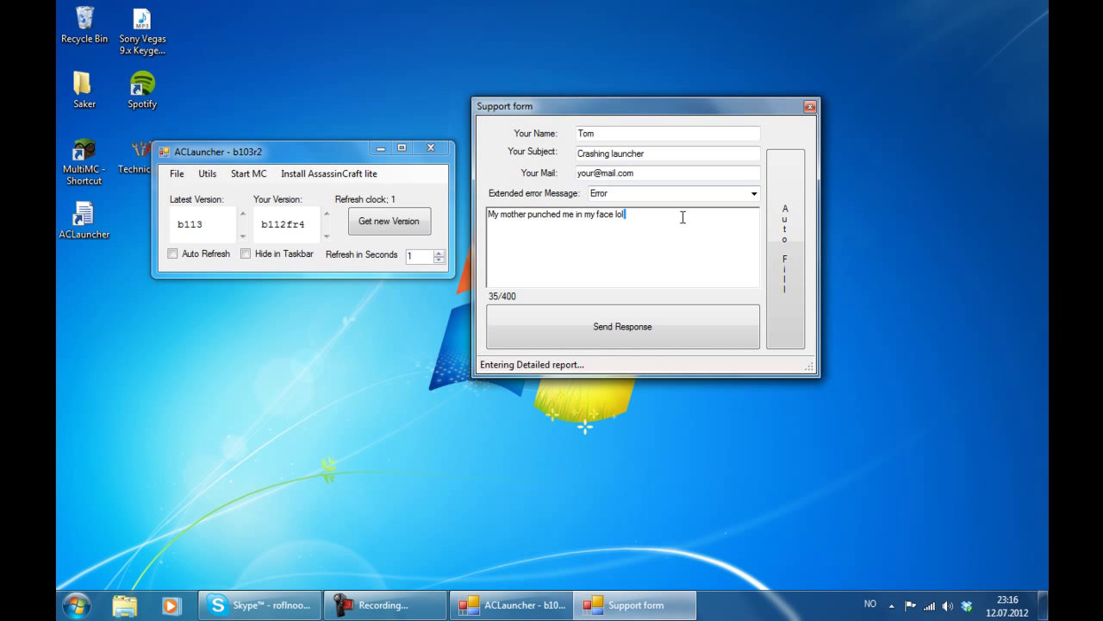
pyautogui.click(738, 233)
# - Switch the category to Idea, auto-fill the fields and close the Support form
pyautogui.click(755, 194)
pyautogui.click(648, 229)
pyautogui.click(783, 241)
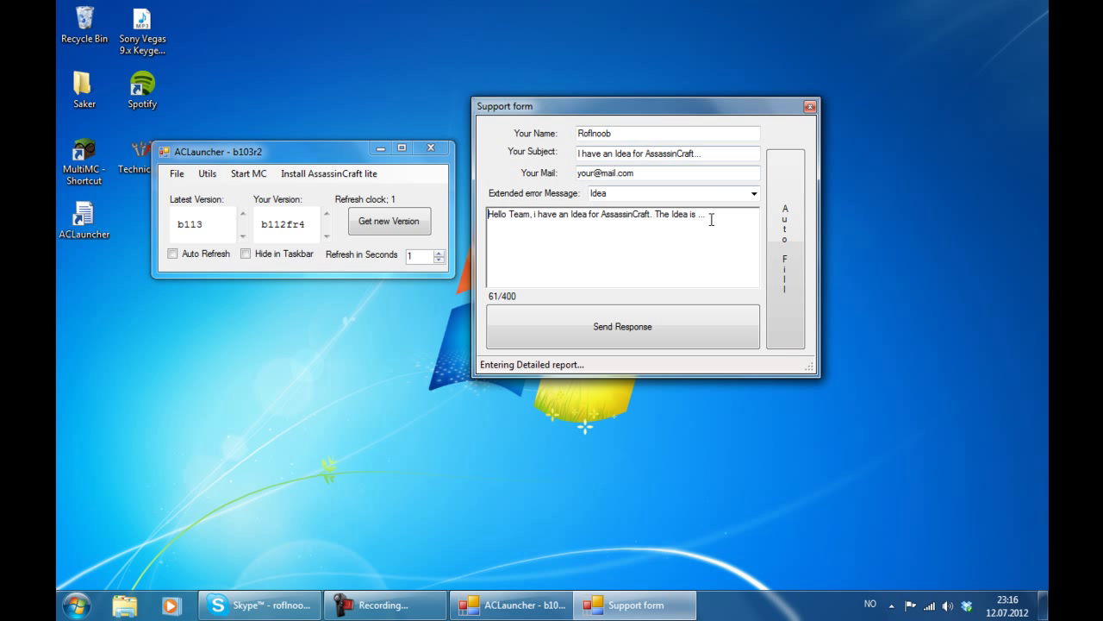
pyautogui.click(810, 107)
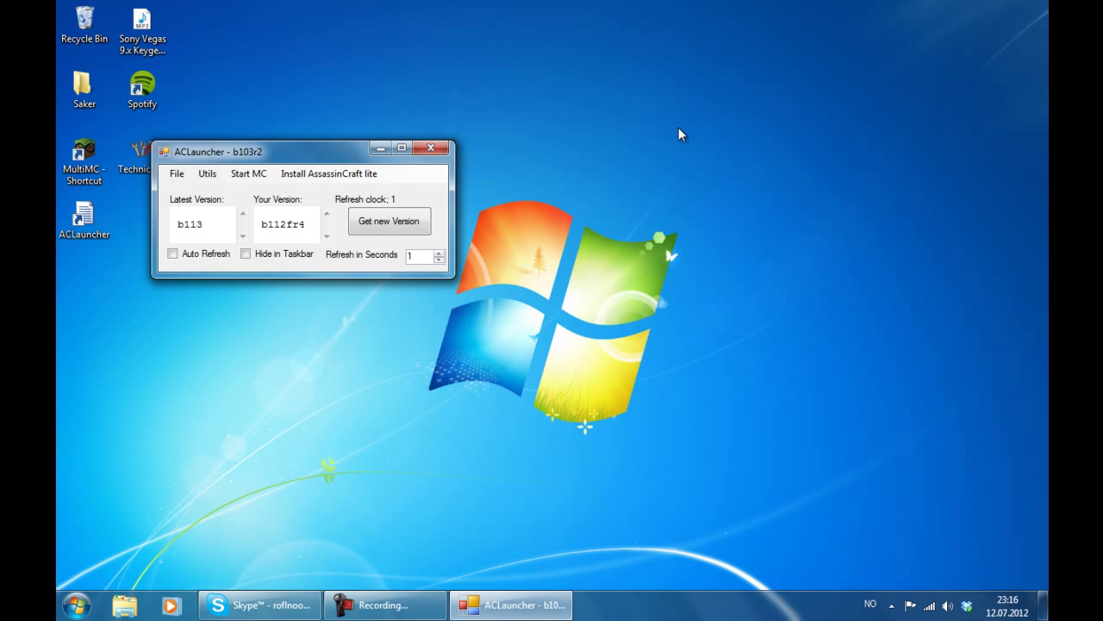
# - Run File > Update Launcher and move the b103r2 update prompt aside
pyautogui.moveTo(267, 151); pyautogui.dragTo(479, 177)
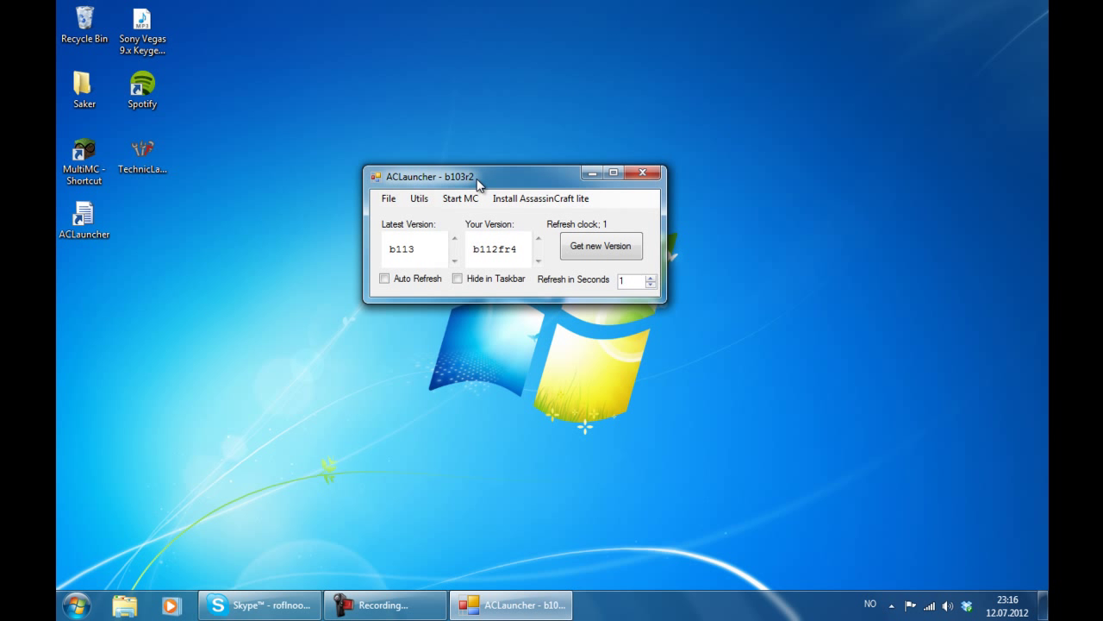
pyautogui.click(389, 200)
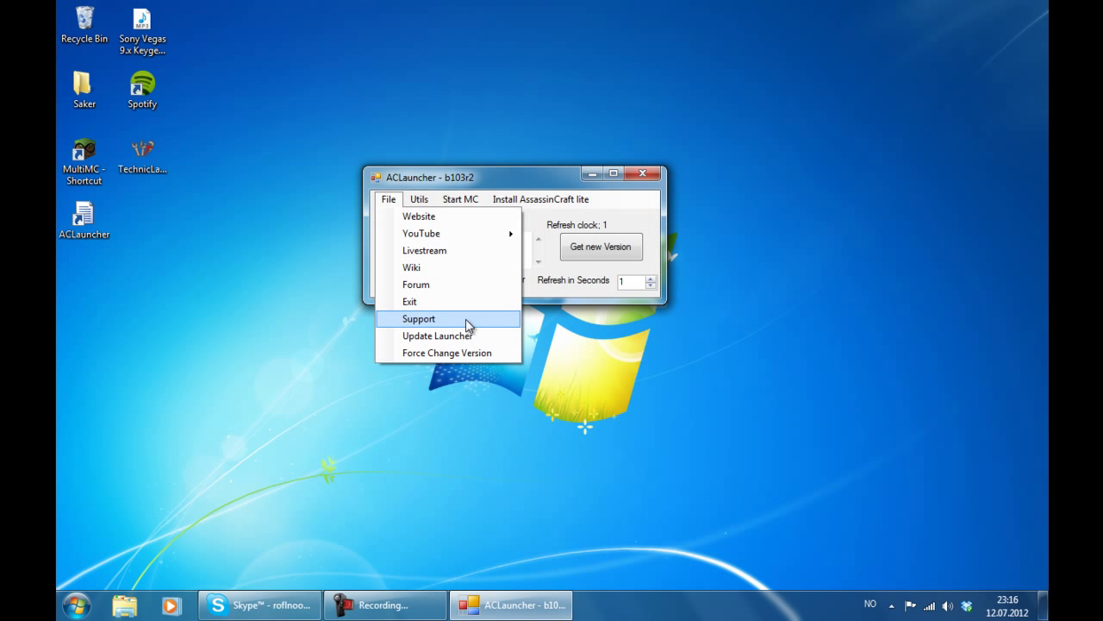
pyautogui.click(476, 338)
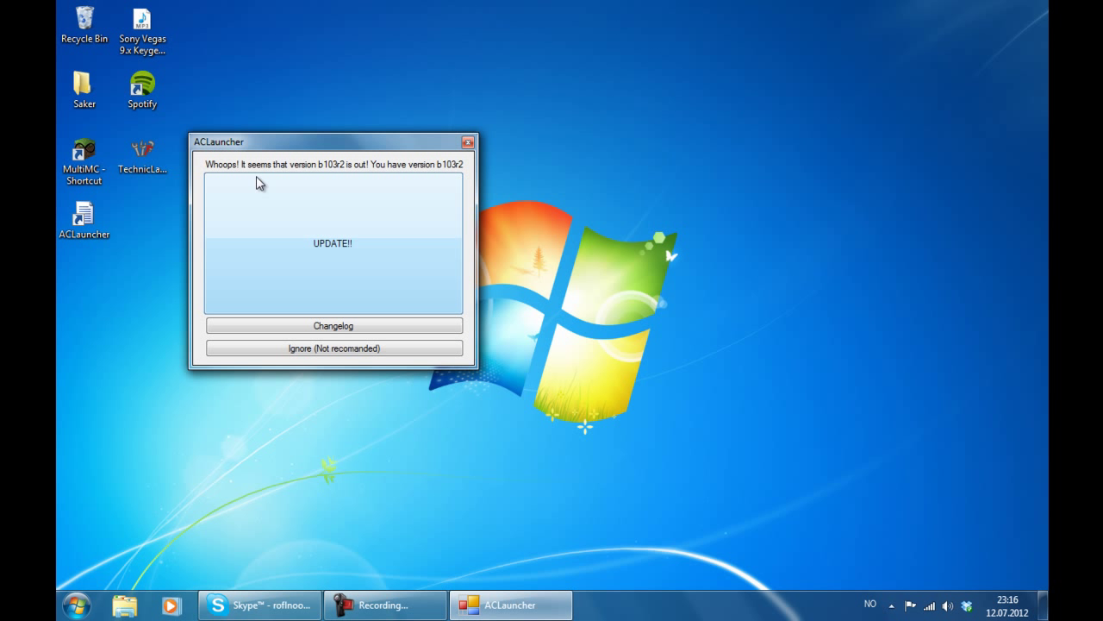
pyautogui.moveTo(357, 145); pyautogui.dragTo(562, 75)
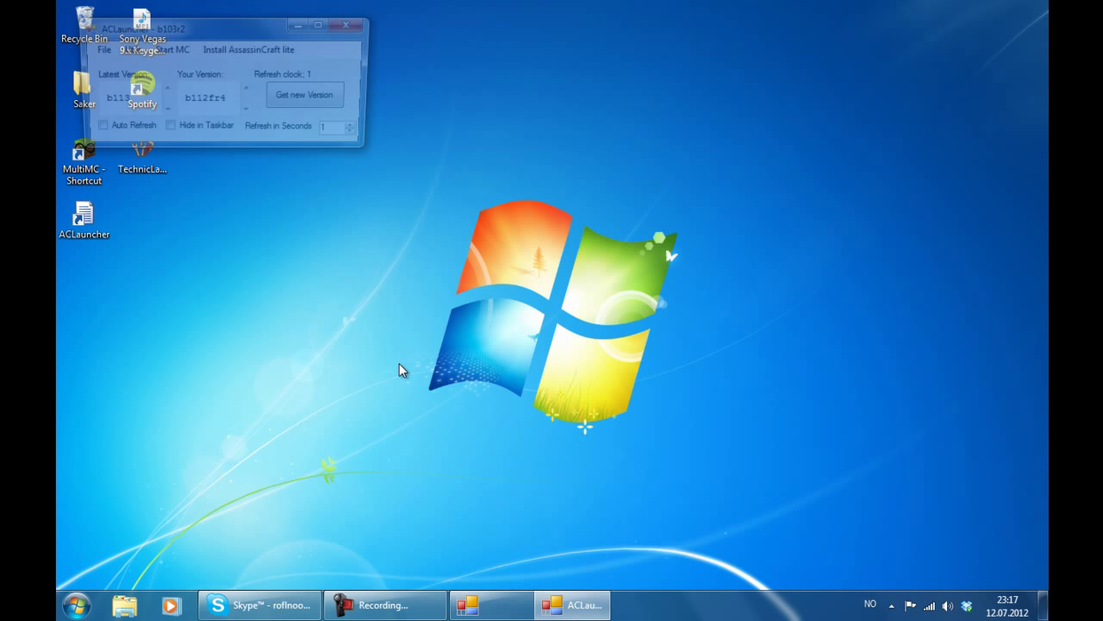
# - Open Force Change Version for b103r2 and submit a test password, getting a False Password warning
pyautogui.moveTo(214, 31); pyautogui.dragTo(543, 158)
pyautogui.click(428, 177)
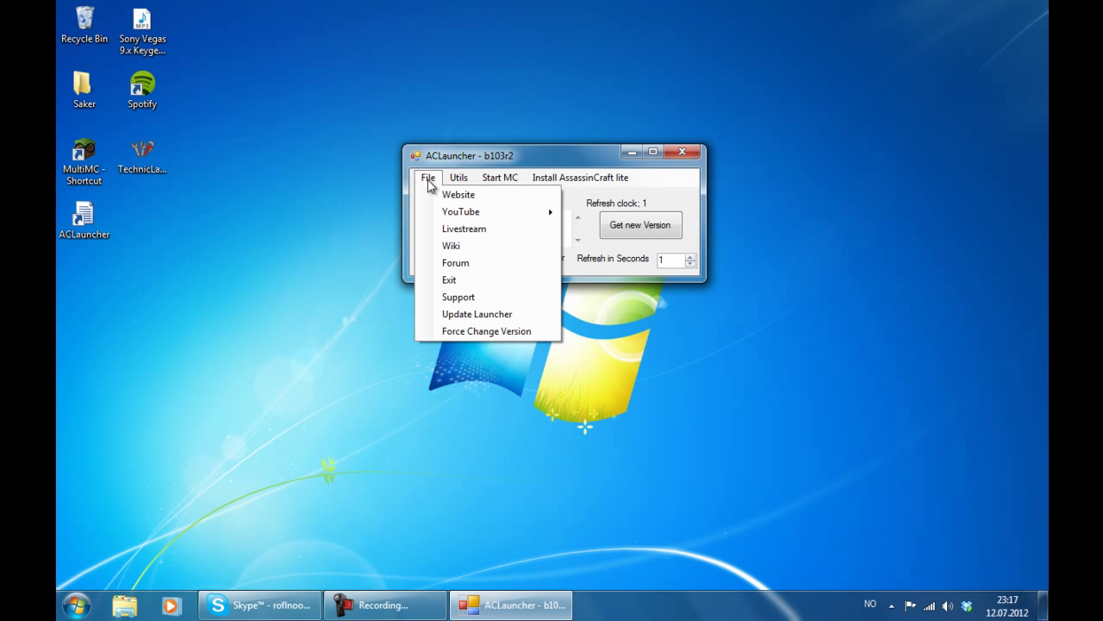
pyautogui.click(520, 331)
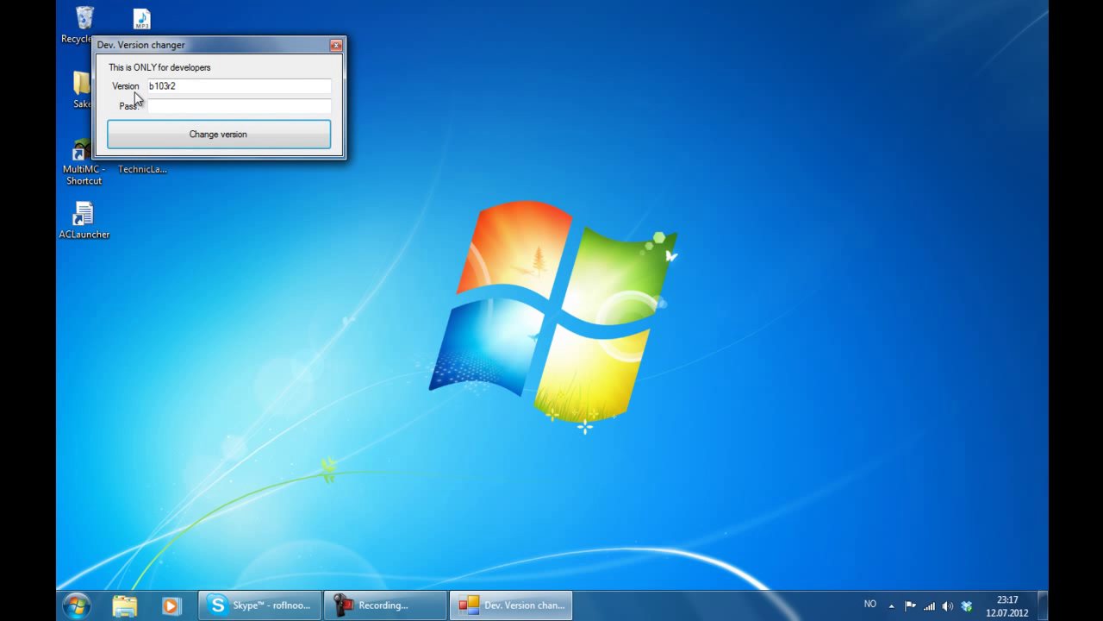
pyautogui.moveTo(190, 53); pyautogui.dragTo(326, 160)
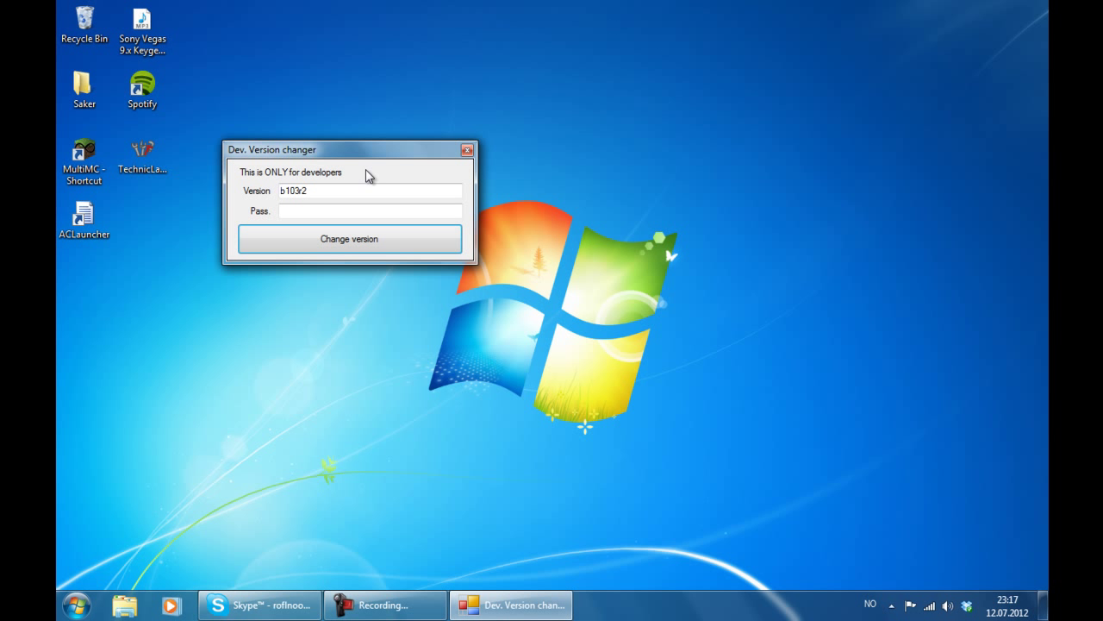
pyautogui.click(357, 213)
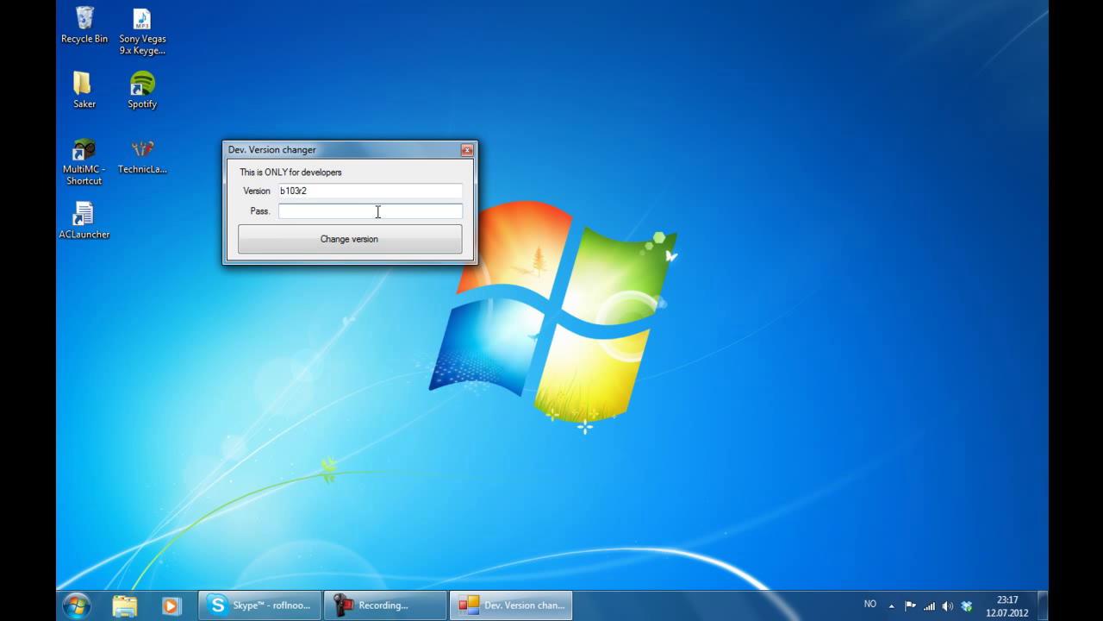
pyautogui.write('123')
pyautogui.click(336, 245)
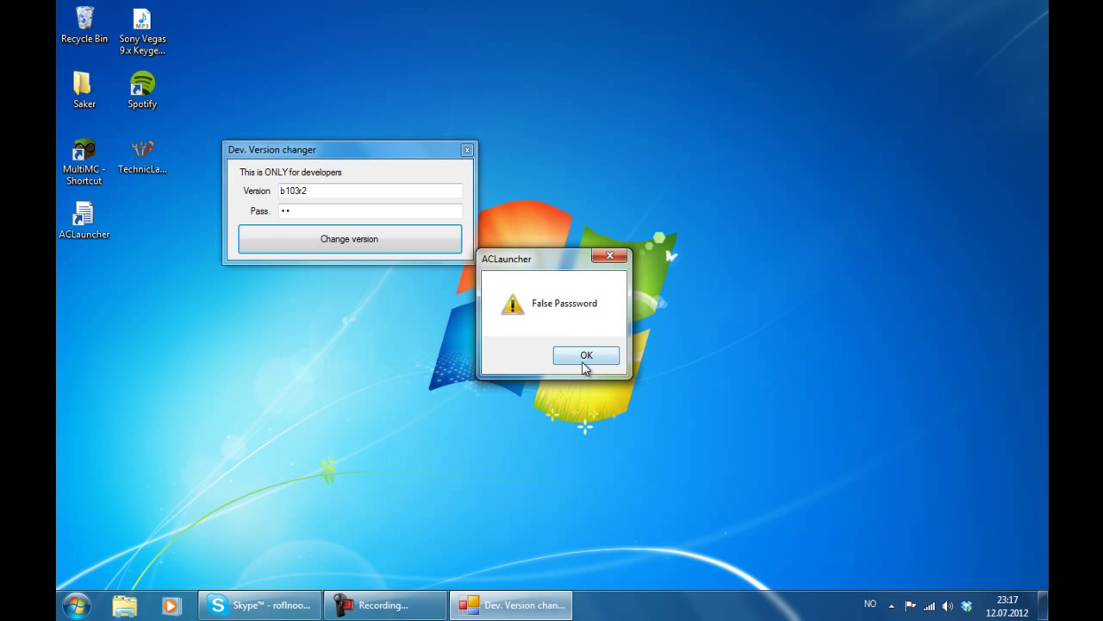
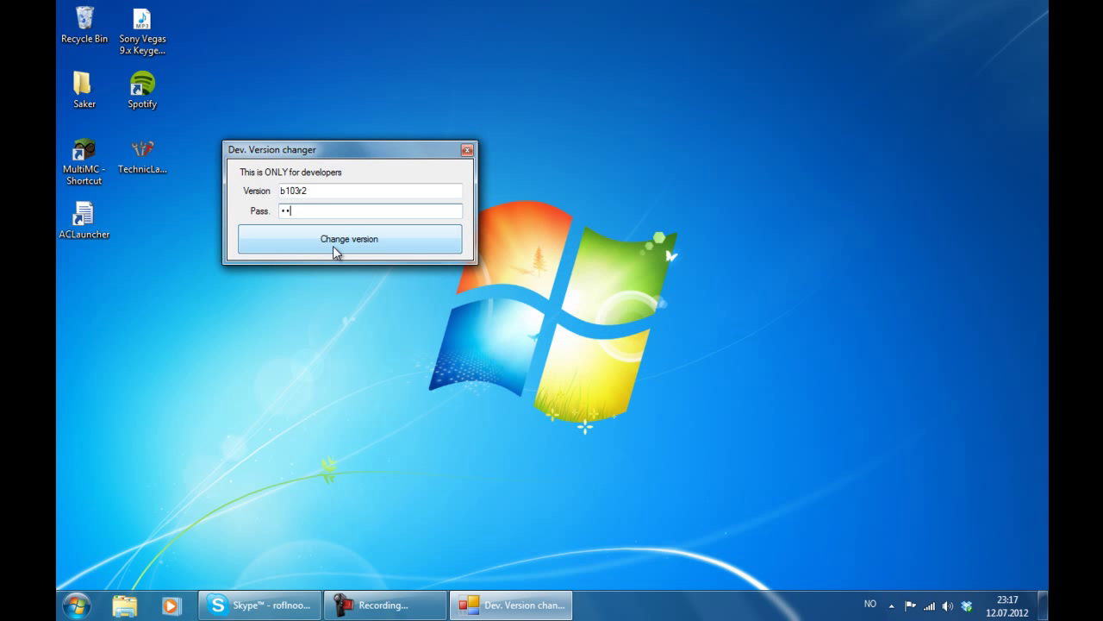
# - Give up on the developer version change after the too-many-tries and wrong-password errors
pyautogui.click(336, 249)
pyautogui.click(588, 355)
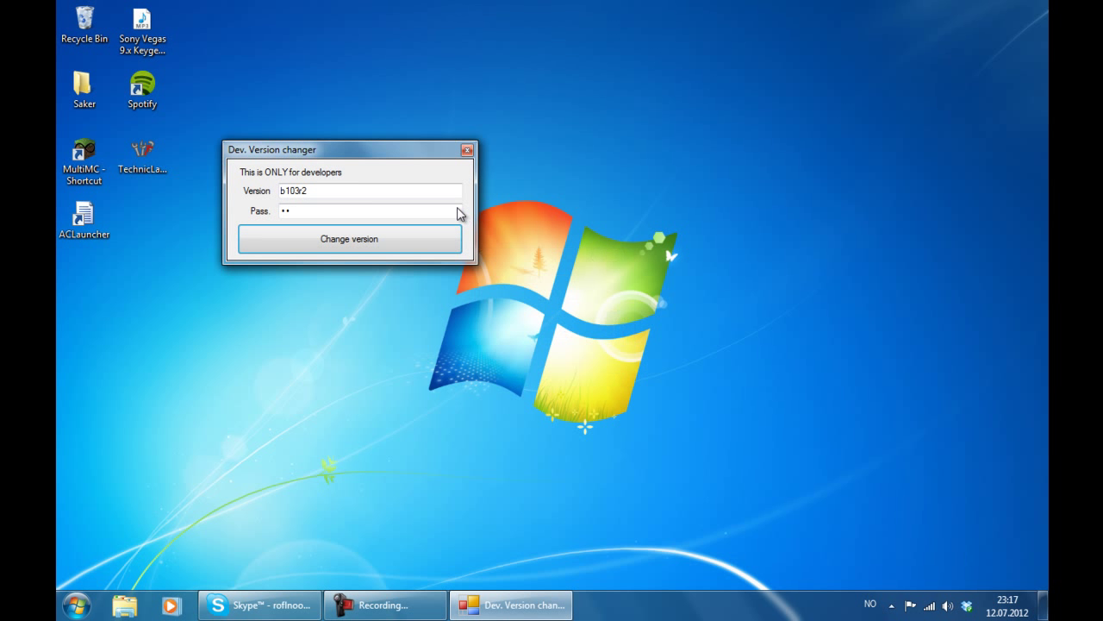
pyautogui.click(376, 230)
pyautogui.click(606, 358)
pyautogui.moveTo(332, 69); pyautogui.dragTo(592, 162)
# - Read through the AssassinCraft changelog at full screen, then close it
pyautogui.click(429, 184)
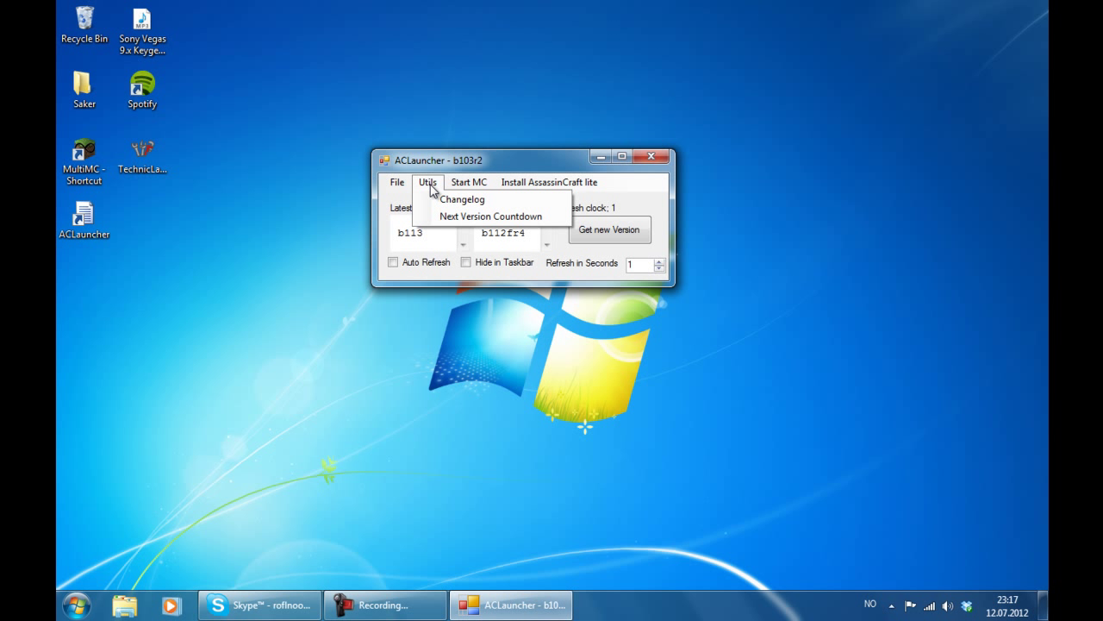
pyautogui.click(448, 204)
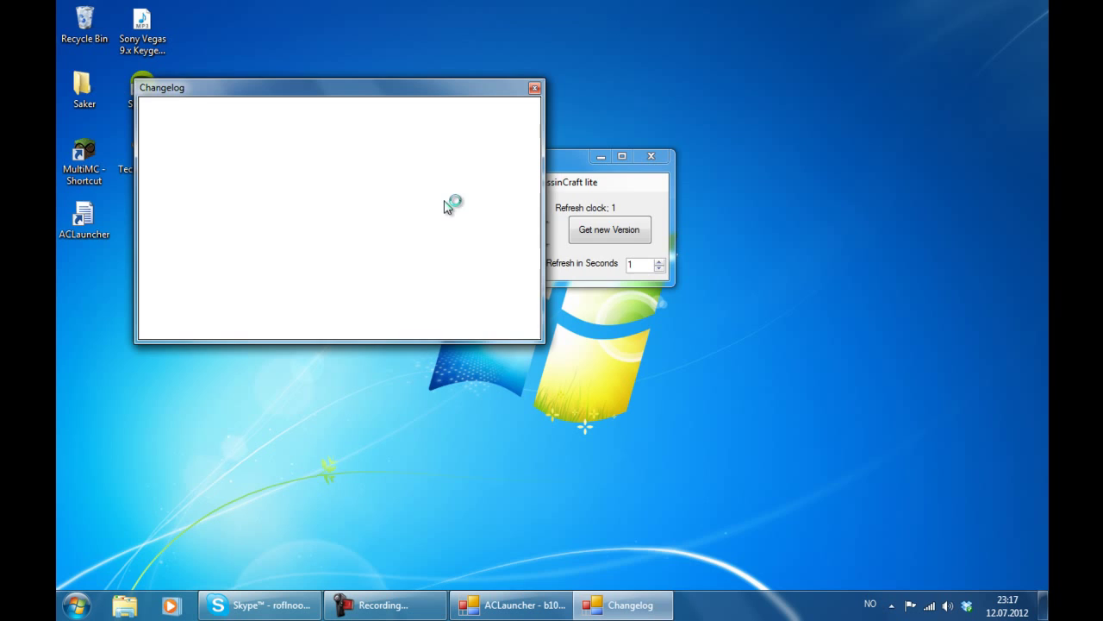
pyautogui.doubleClick(452, 90)
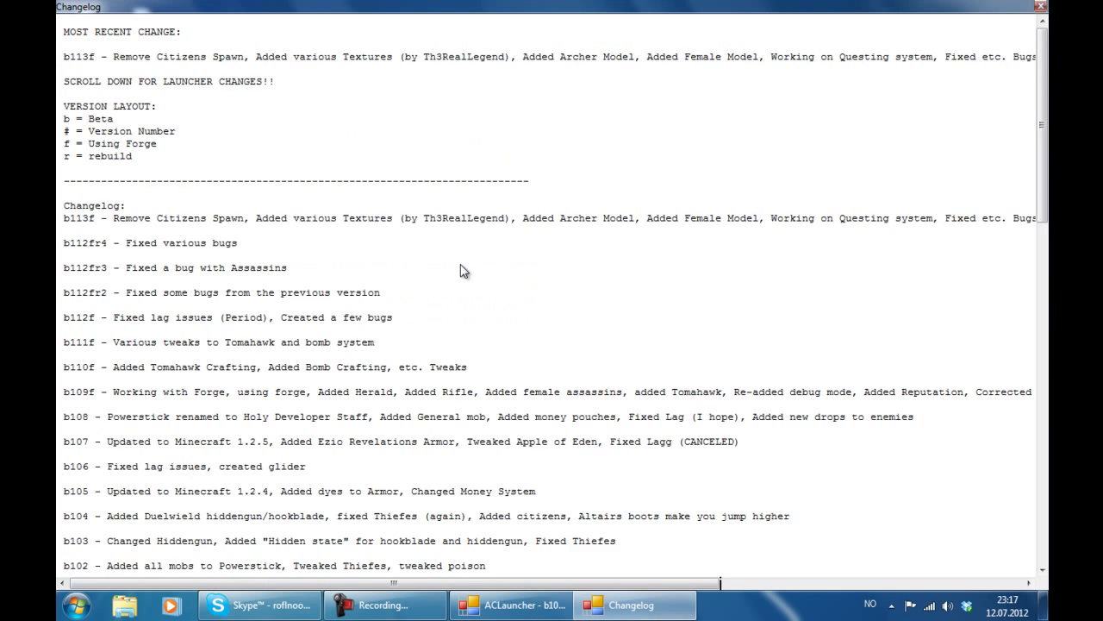
pyautogui.scroll(-20, 460, 267)
pyautogui.scroll(13, 445, 500)
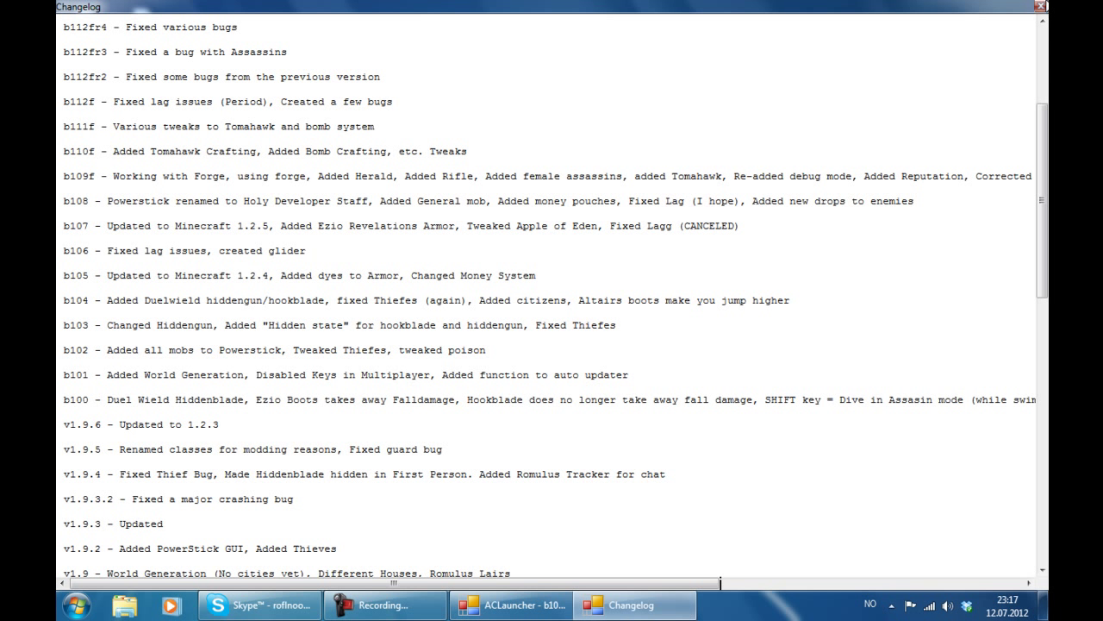
pyautogui.click(1041, 7)
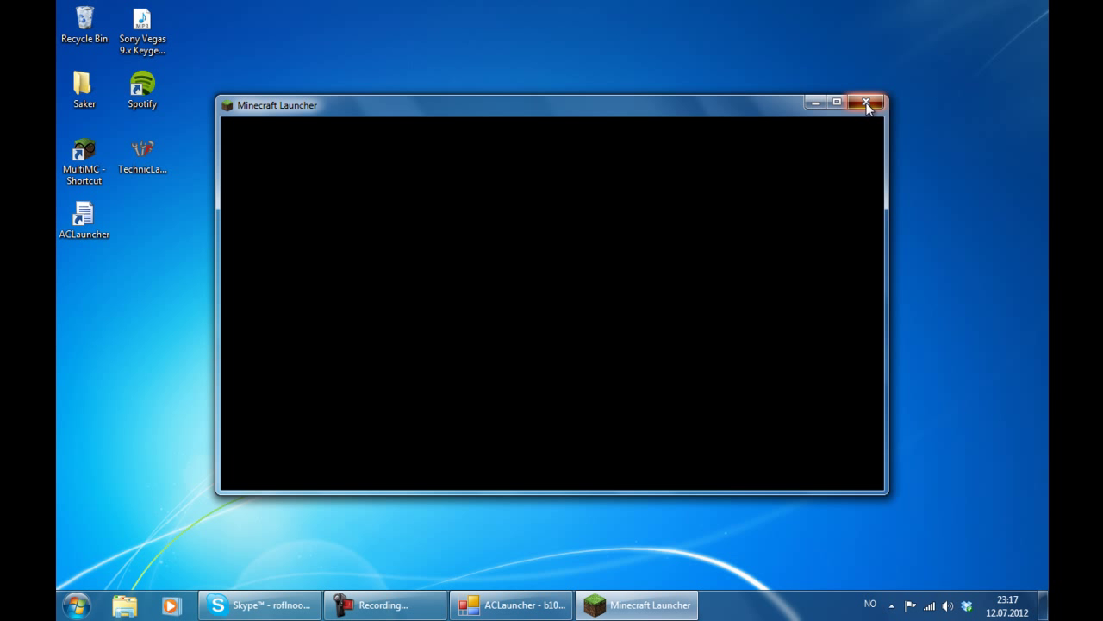
# - Close the Minecraft launcher, then view and close the b114f countdown due Aug 13, 2012
pyautogui.click(867, 104)
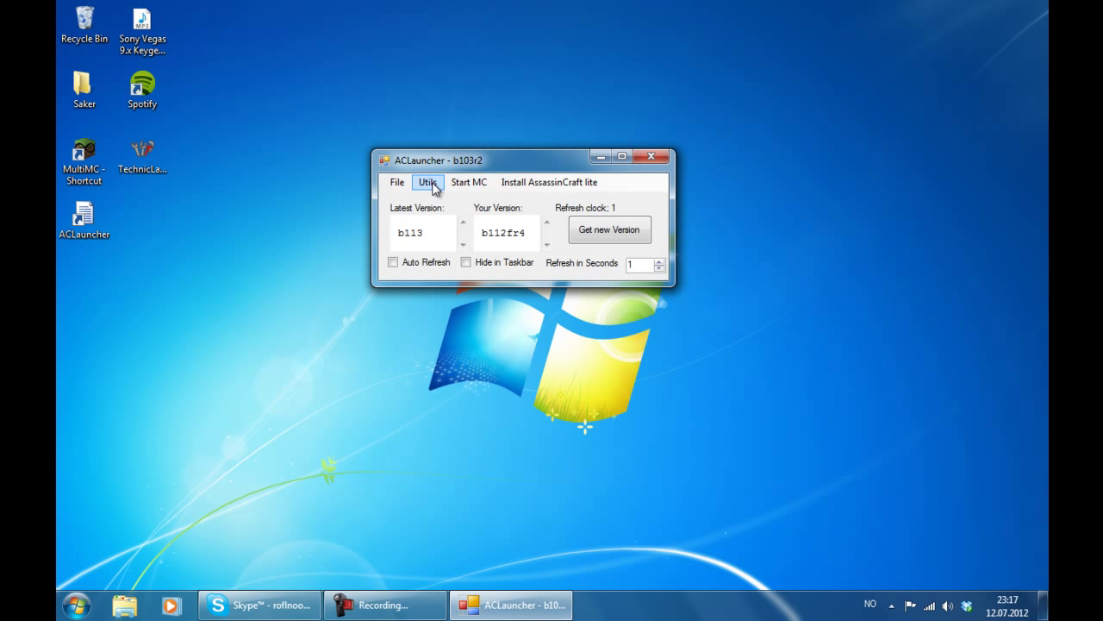
pyautogui.click(429, 183)
pyautogui.click(458, 222)
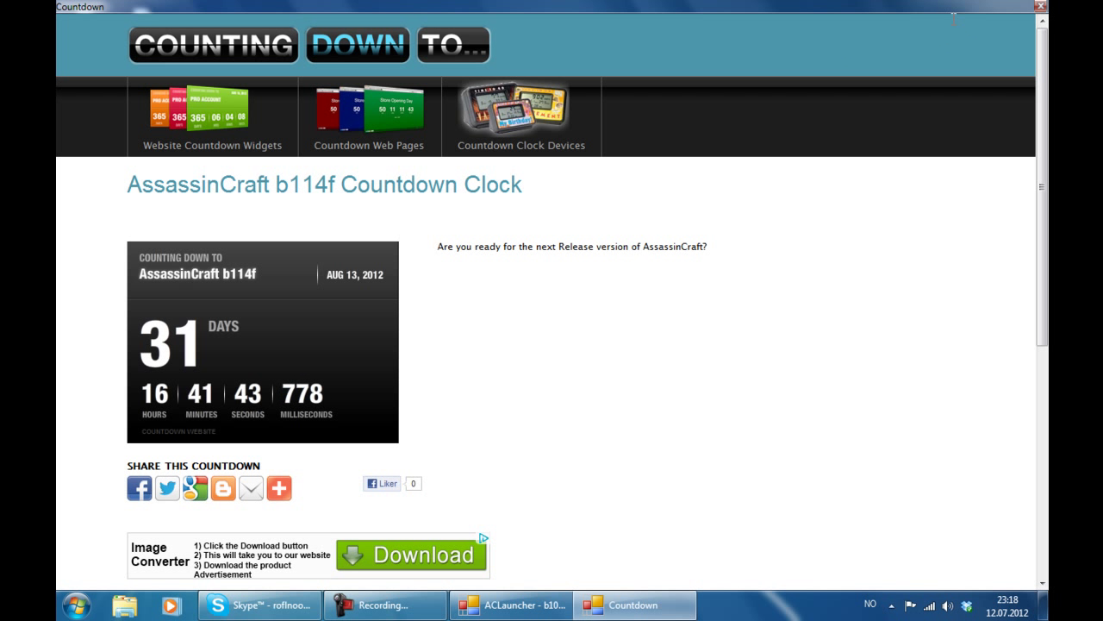
pyautogui.click(1041, 6)
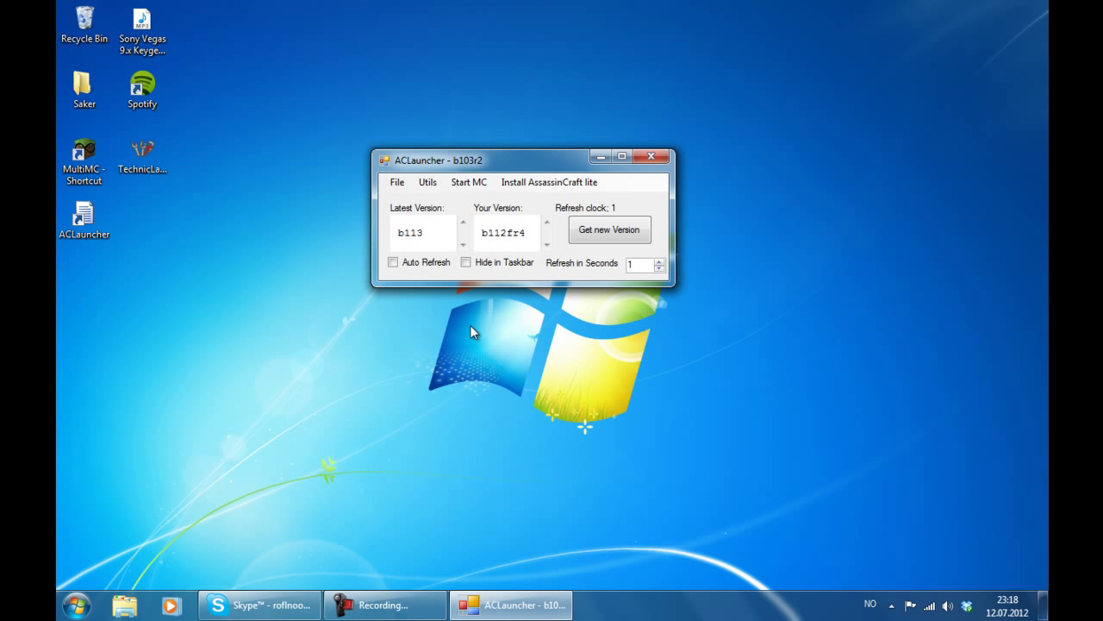
pyautogui.click(293, 206)
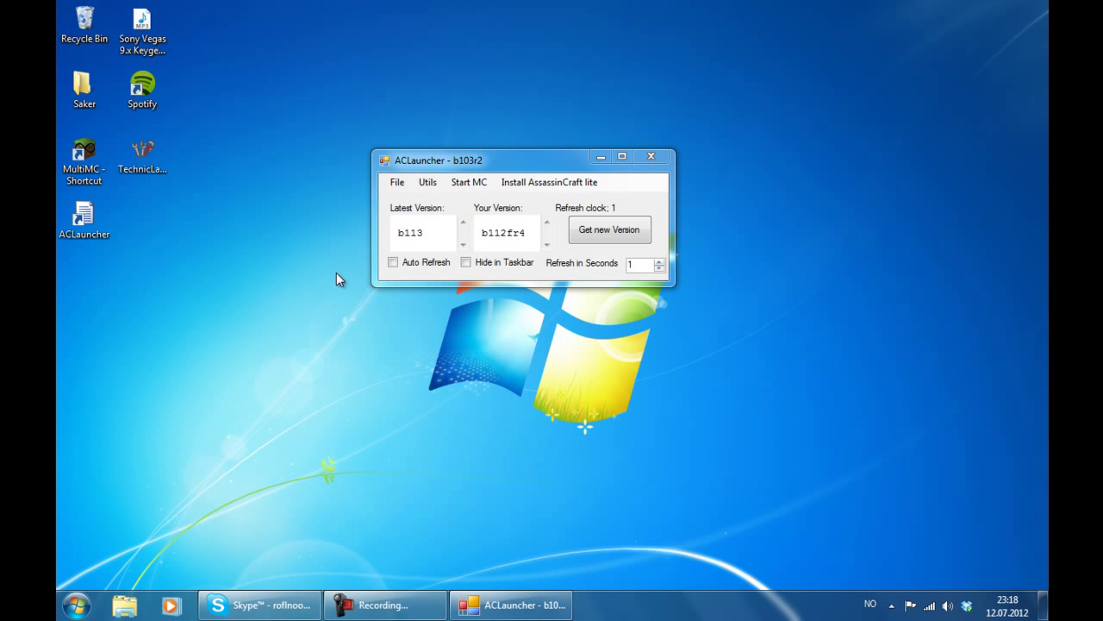
pyautogui.click(388, 592)
# - Start Minecraft from ACLauncher, then close the Minecraft launcher window again
pyautogui.click(969, 527)
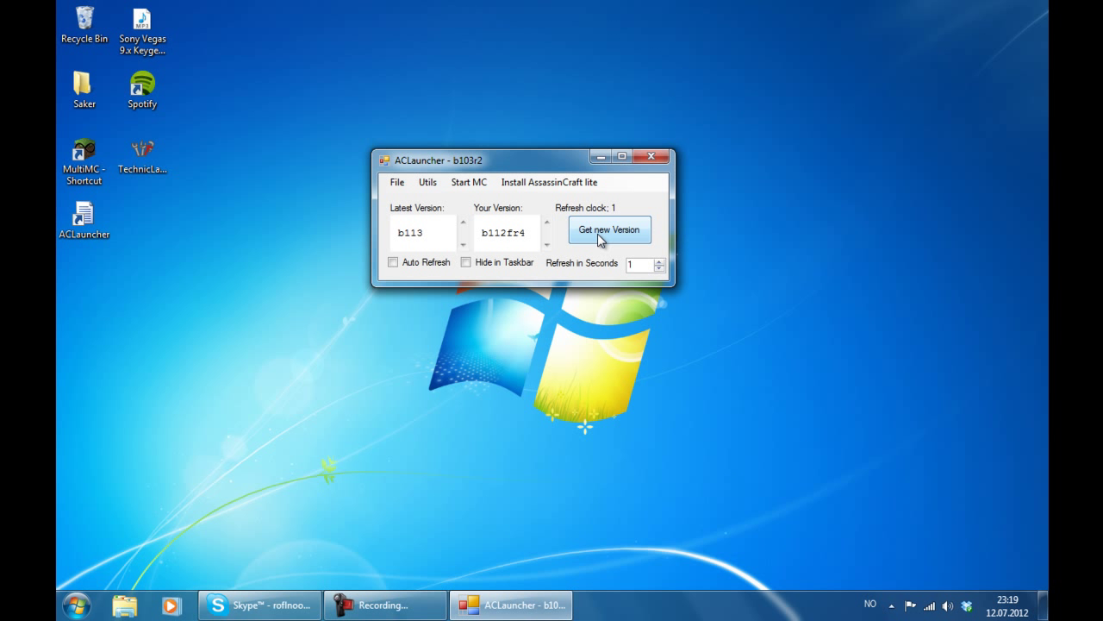
pyautogui.click(452, 184)
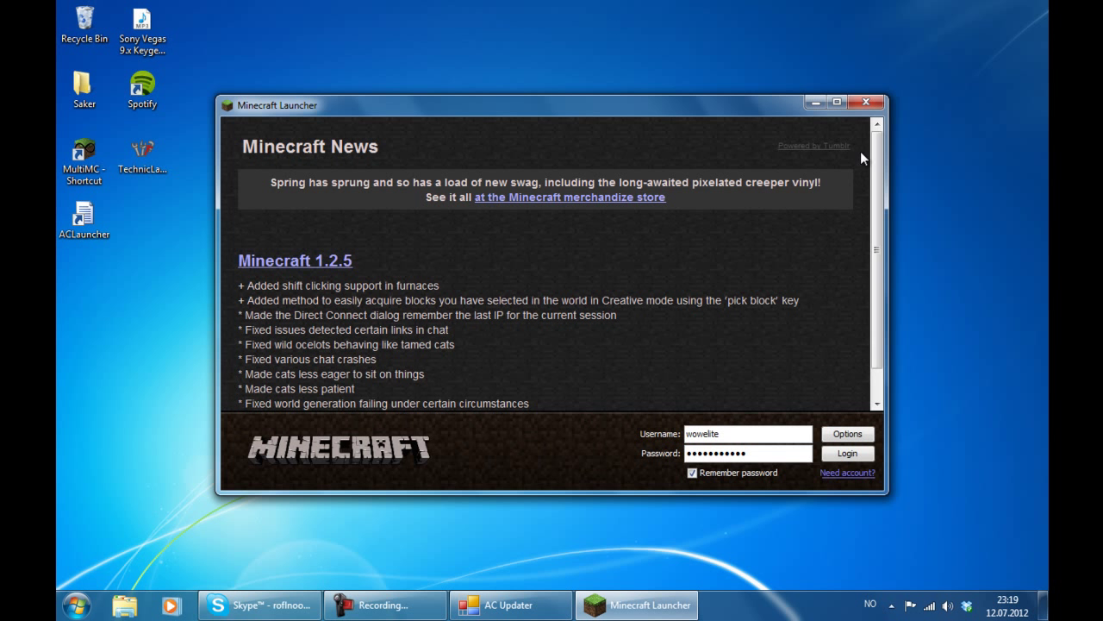
pyautogui.click(869, 104)
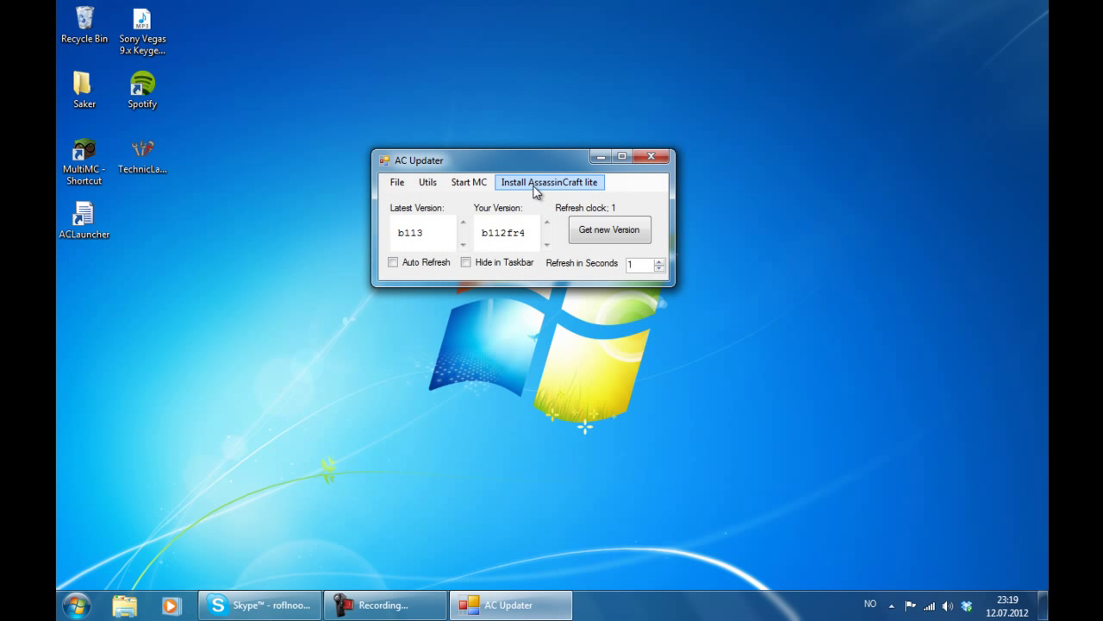
pyautogui.click(405, 602)
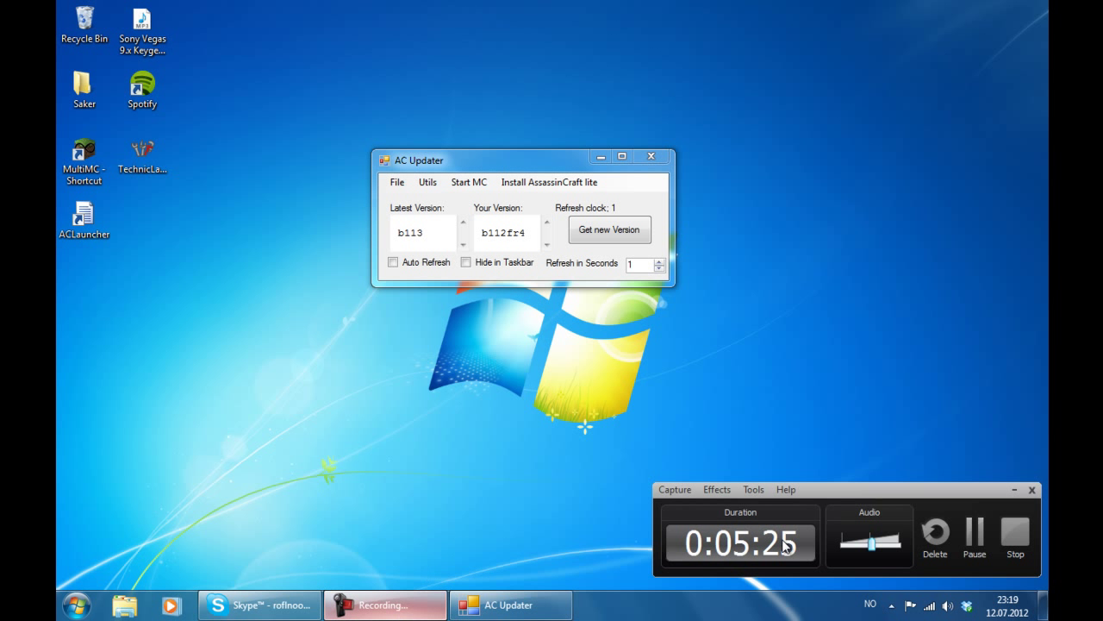
pyautogui.click(383, 604)
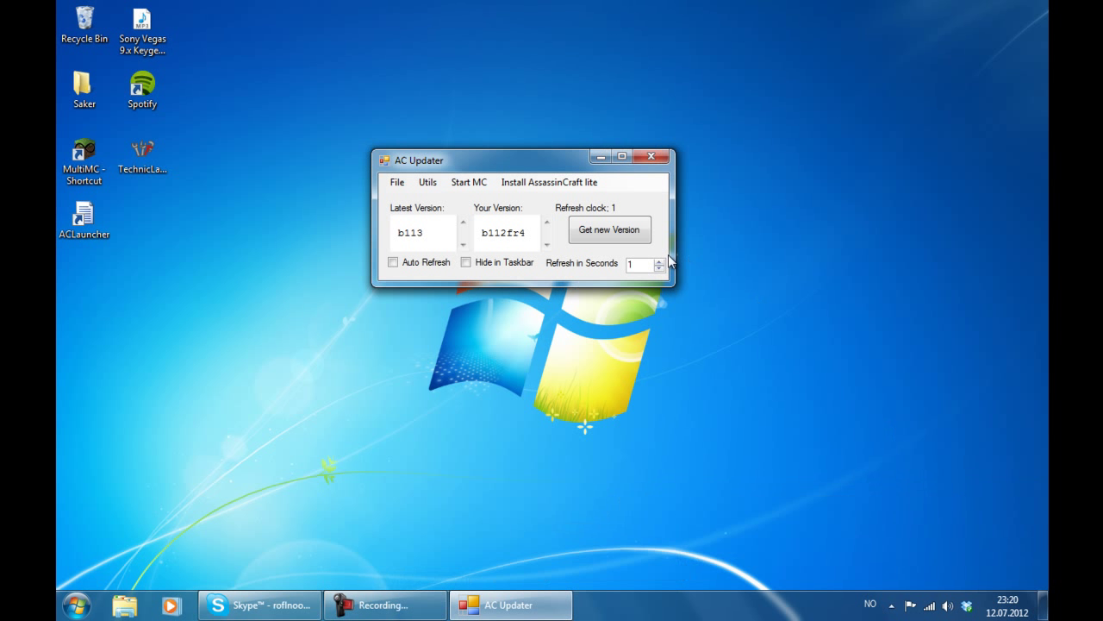
# - Install AssassinCraft lite with TRY and acknowledge the success notice about Minecraft Forge
pyautogui.click(571, 184)
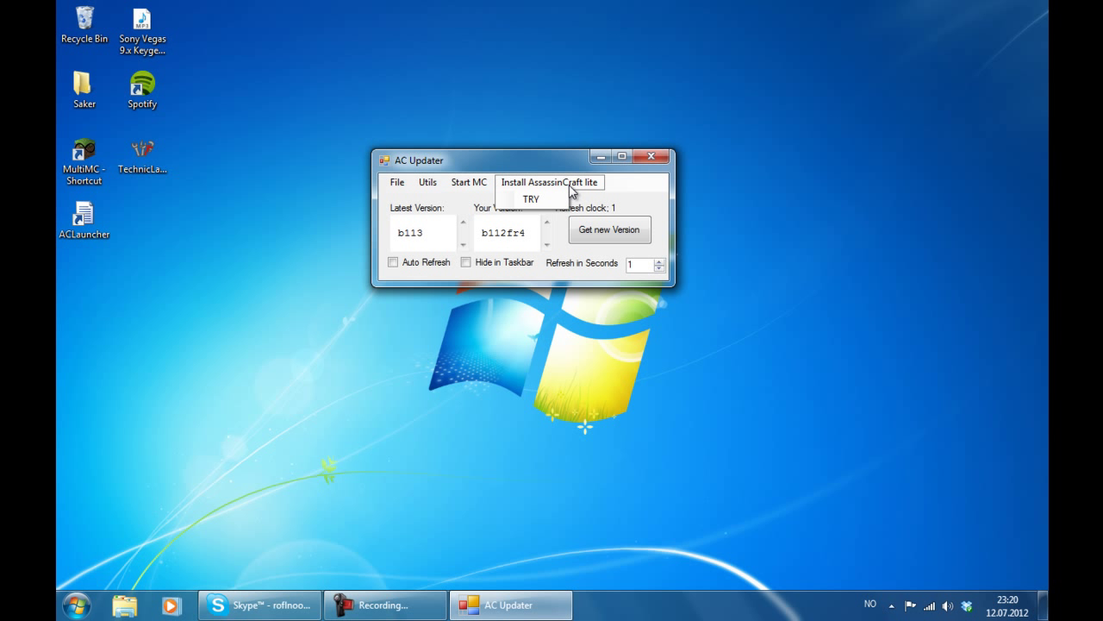
pyautogui.click(520, 207)
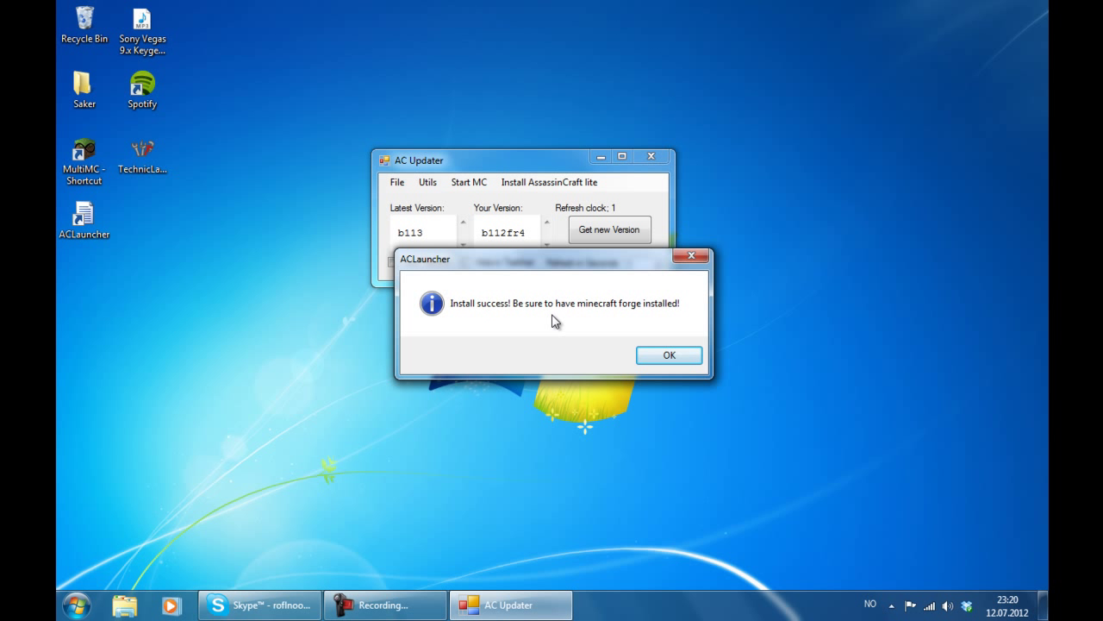
pyautogui.click(653, 356)
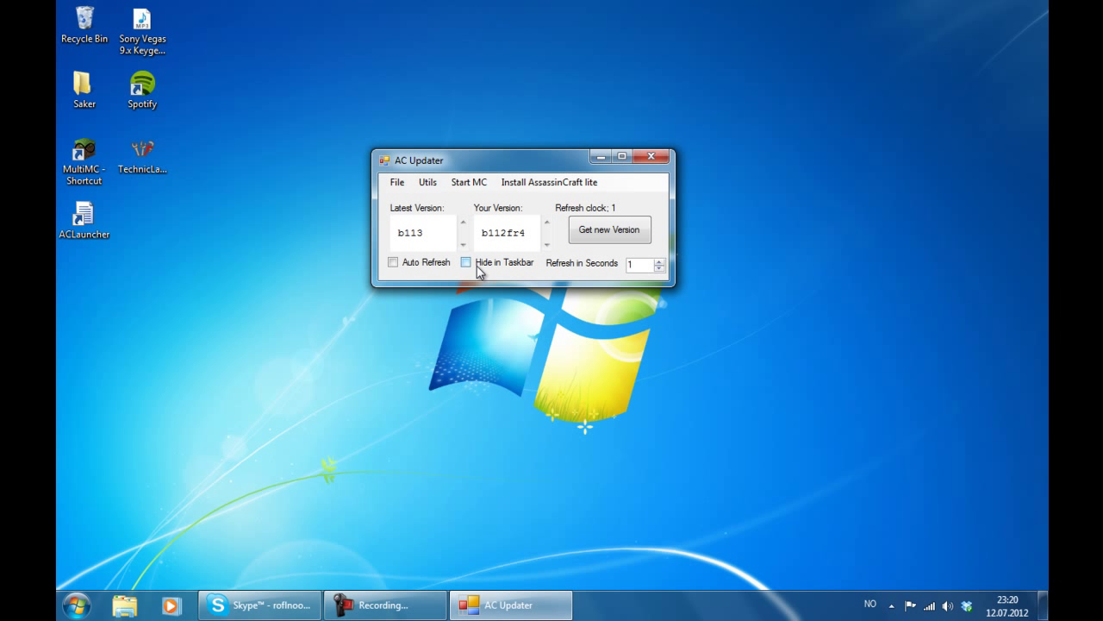
# - Set a 5-second auto refresh and compare latest b113 against installed b112fr4
pyautogui.click(638, 265)
pyautogui.write('5')
pyautogui.click(661, 269)
pyautogui.click(405, 265)
pyautogui.moveTo(422, 233); pyautogui.dragTo(384, 241)
pyautogui.moveTo(529, 231); pyautogui.dragTo(426, 235)
pyautogui.moveTo(420, 233); pyautogui.dragTo(389, 235)
# - Turn automatic refresh off and toggle hiding the launcher from the taskbar
pyautogui.click(395, 263)
pyautogui.click(467, 263)
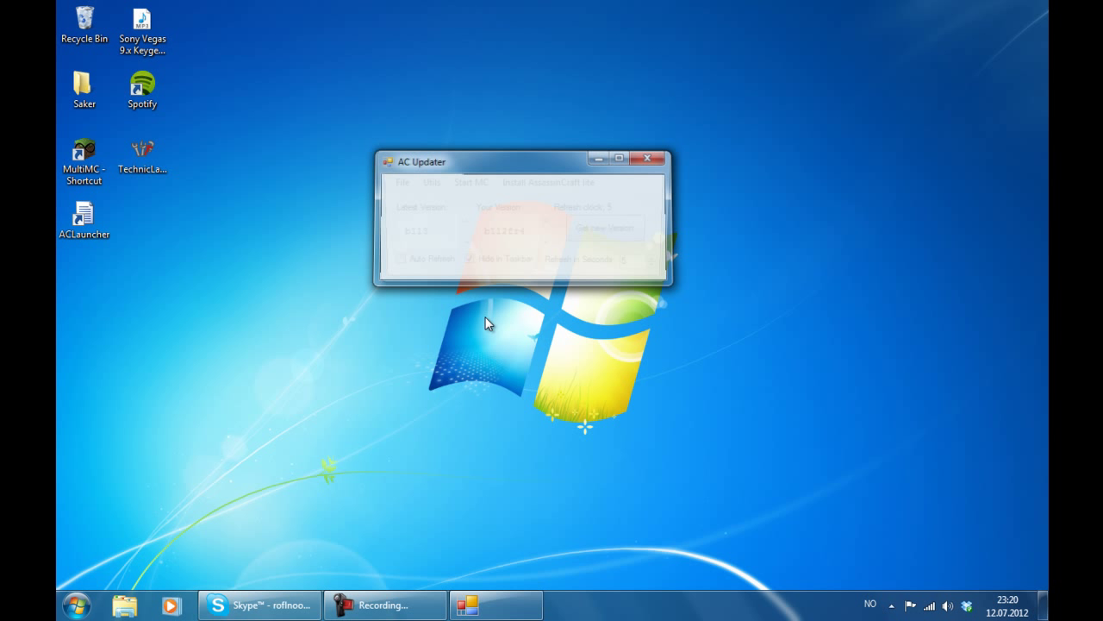
pyautogui.click(465, 263)
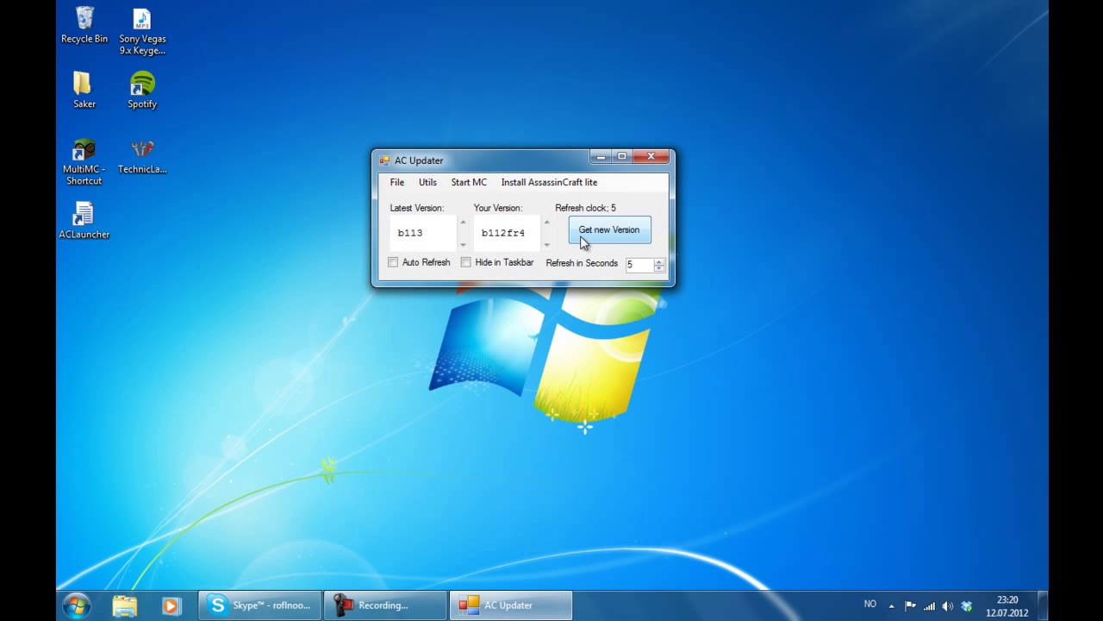
# - Download the newest AssassinCraft version to the Desktop, then close the AC Updater window
pyautogui.click(584, 234)
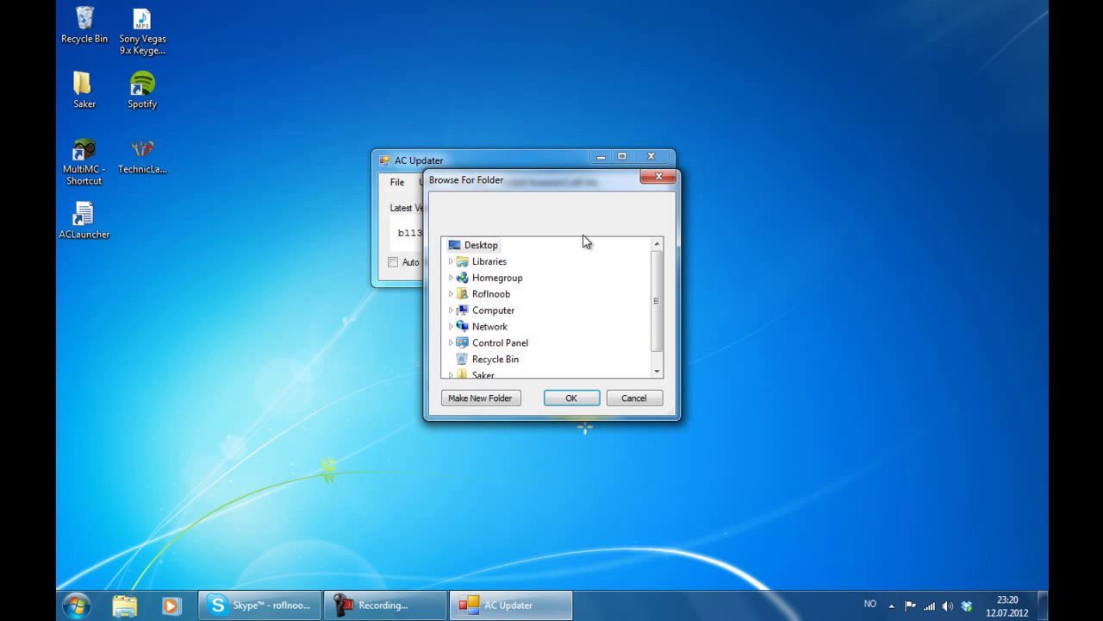
pyautogui.click(570, 397)
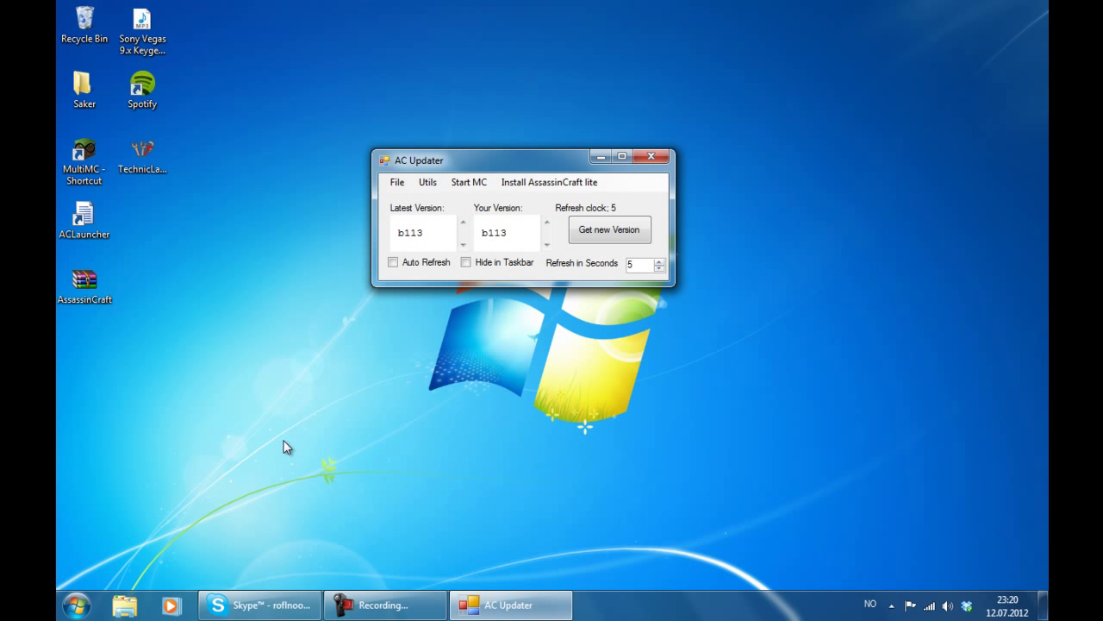
pyautogui.click(397, 182)
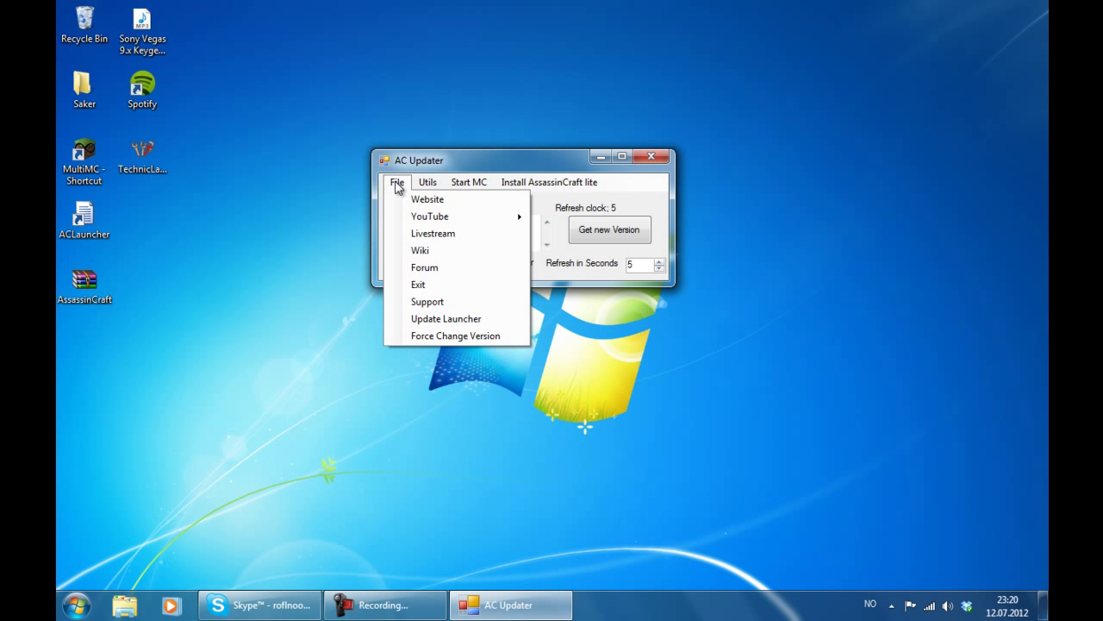
pyautogui.click(397, 182)
pyautogui.click(383, 604)
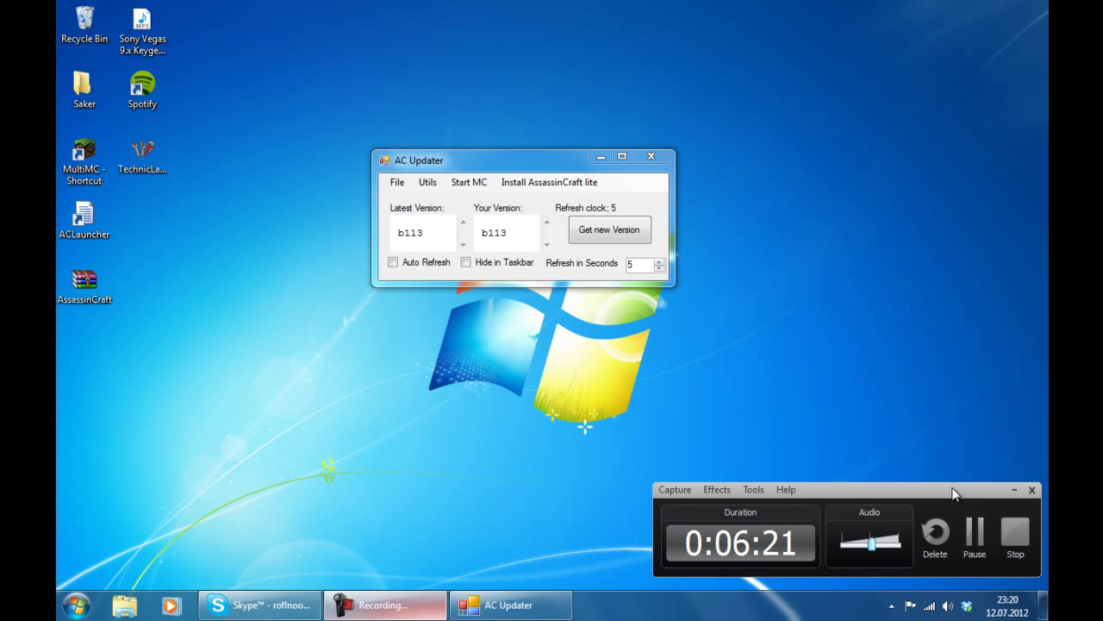
pyautogui.click(951, 506)
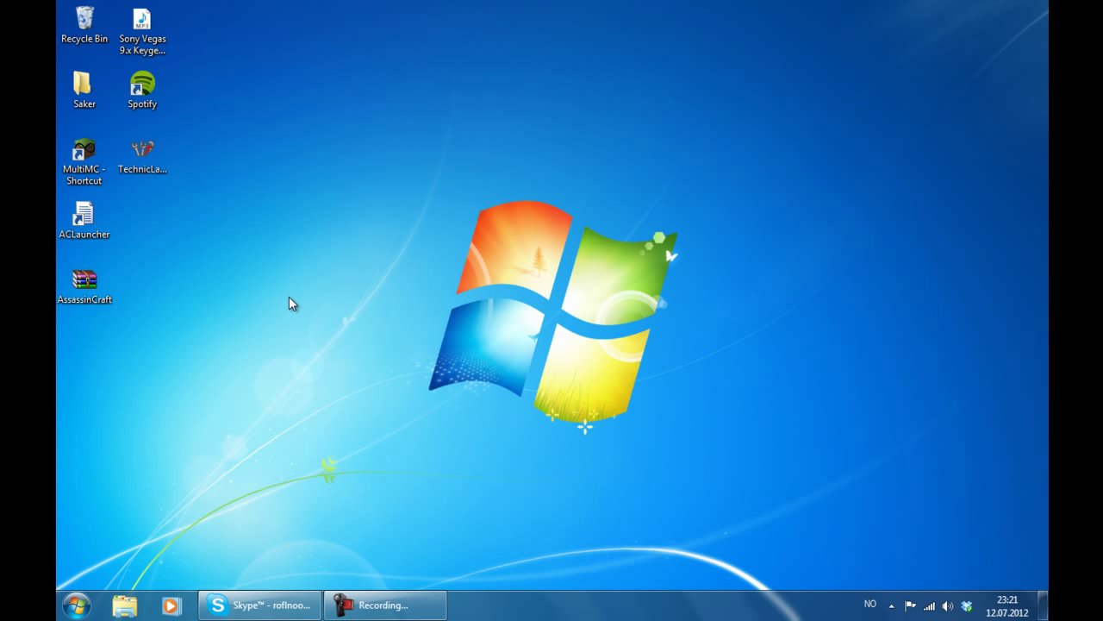
# - Launch ACLauncher, read the new version's changelog, and ignore the update prompt
pyautogui.doubleClick(102, 215)
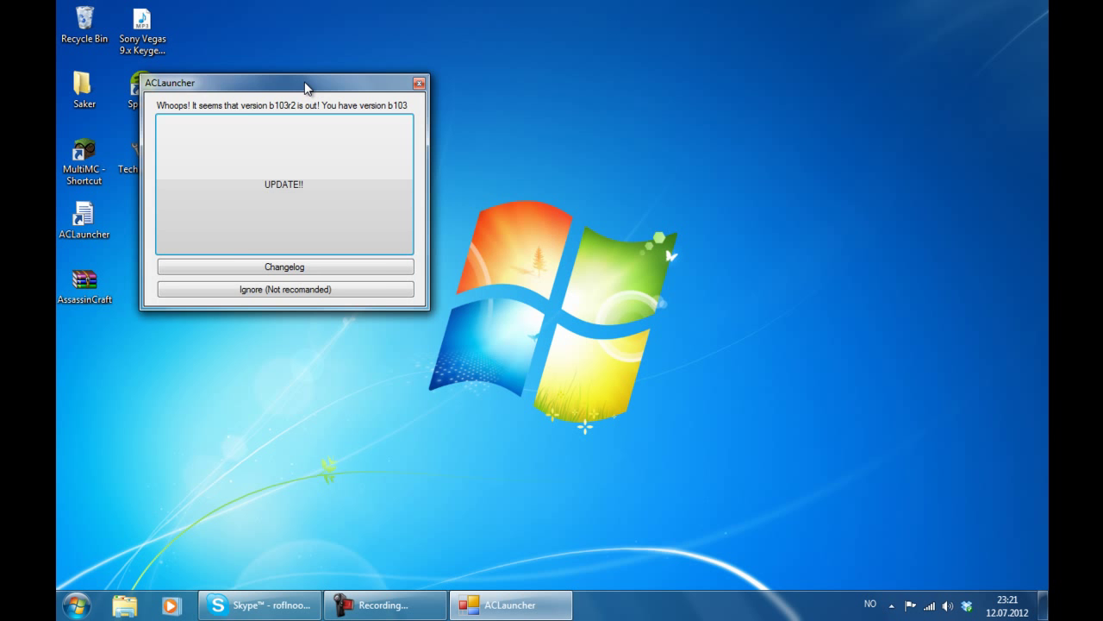
pyautogui.moveTo(308, 84); pyautogui.dragTo(444, 112)
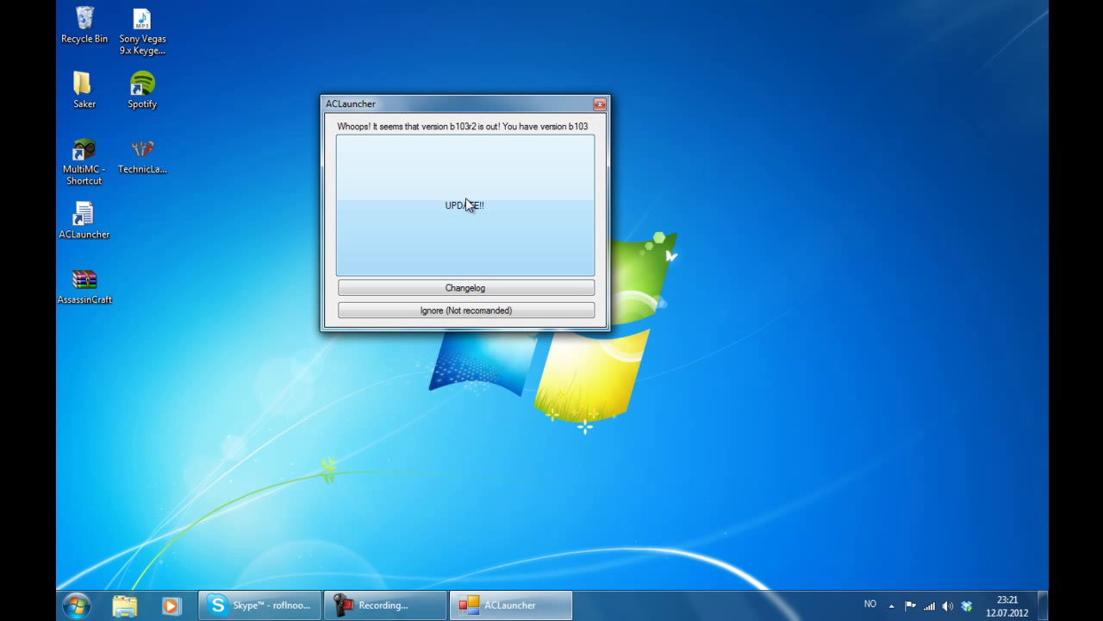
pyautogui.click(552, 289)
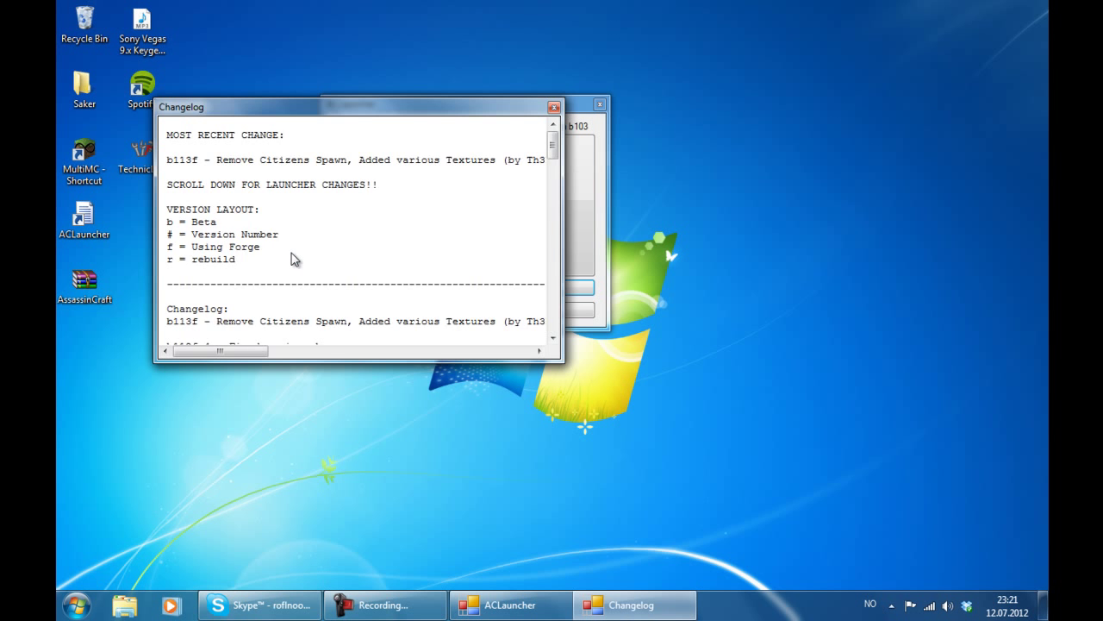
pyautogui.scroll(-20, 290, 258)
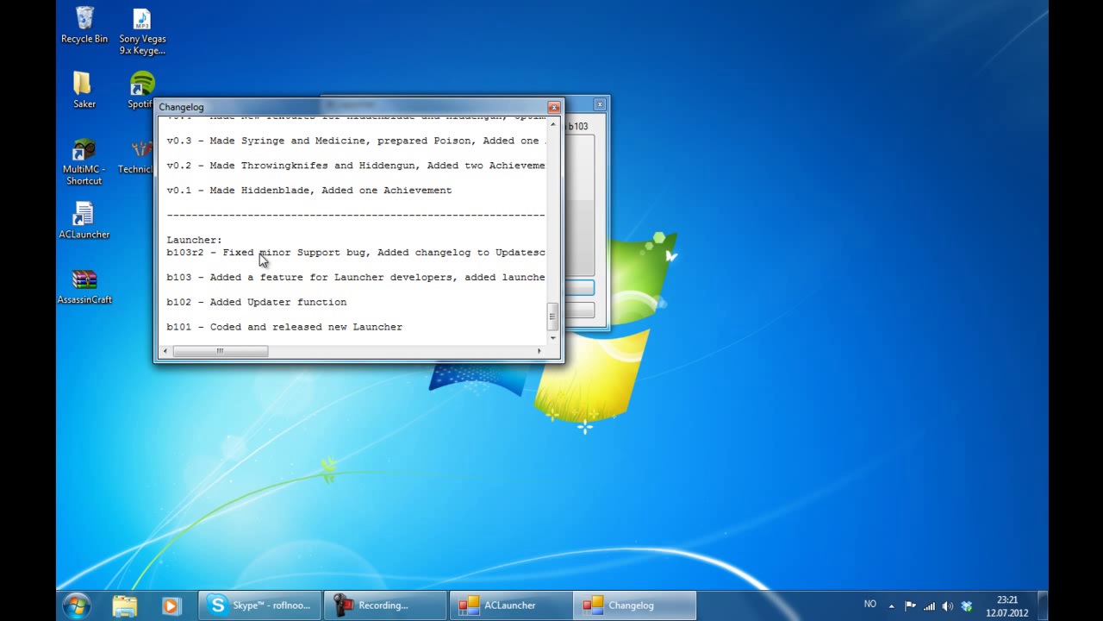
pyautogui.click(555, 107)
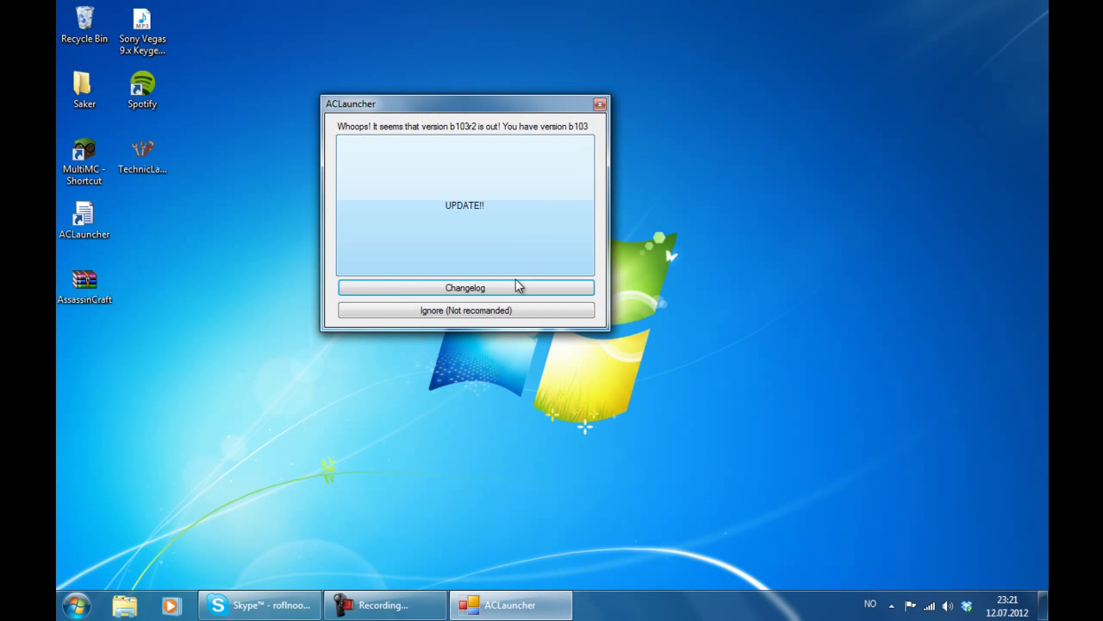
pyautogui.click(469, 312)
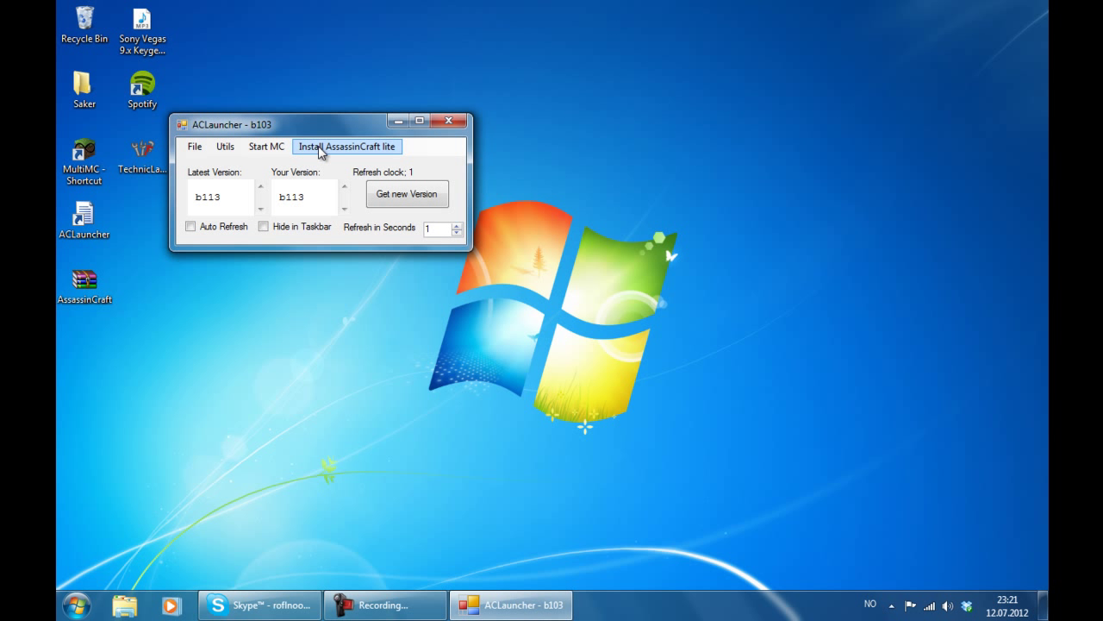
# - Start the launcher's self-update to b103r2 from the options list
pyautogui.moveTo(321, 124); pyautogui.dragTo(471, 140)
pyautogui.click(347, 162)
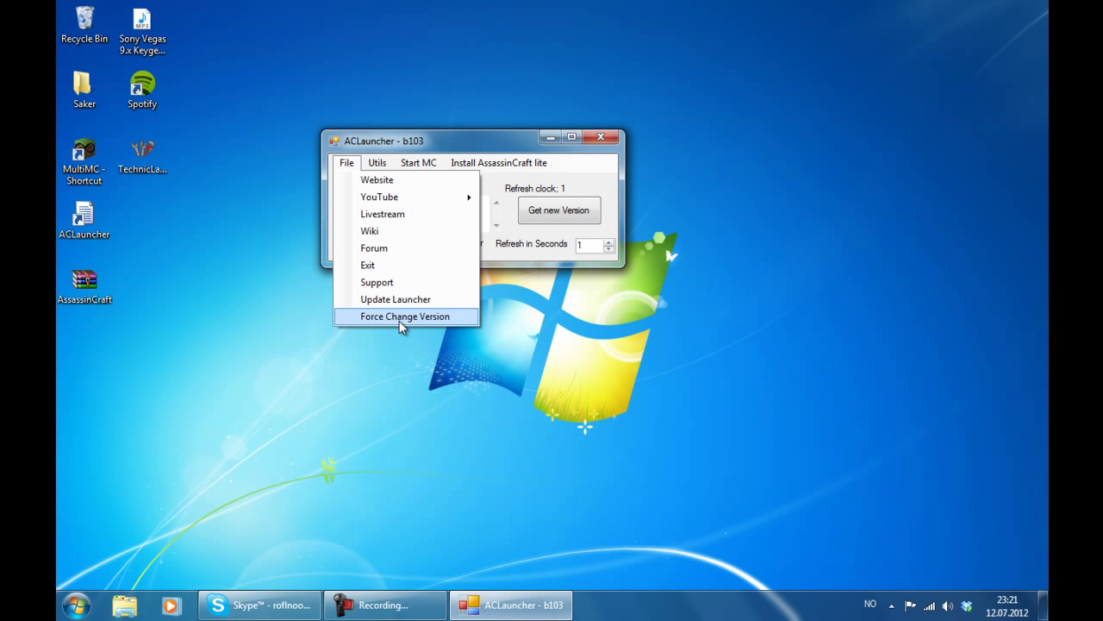
pyautogui.click(373, 303)
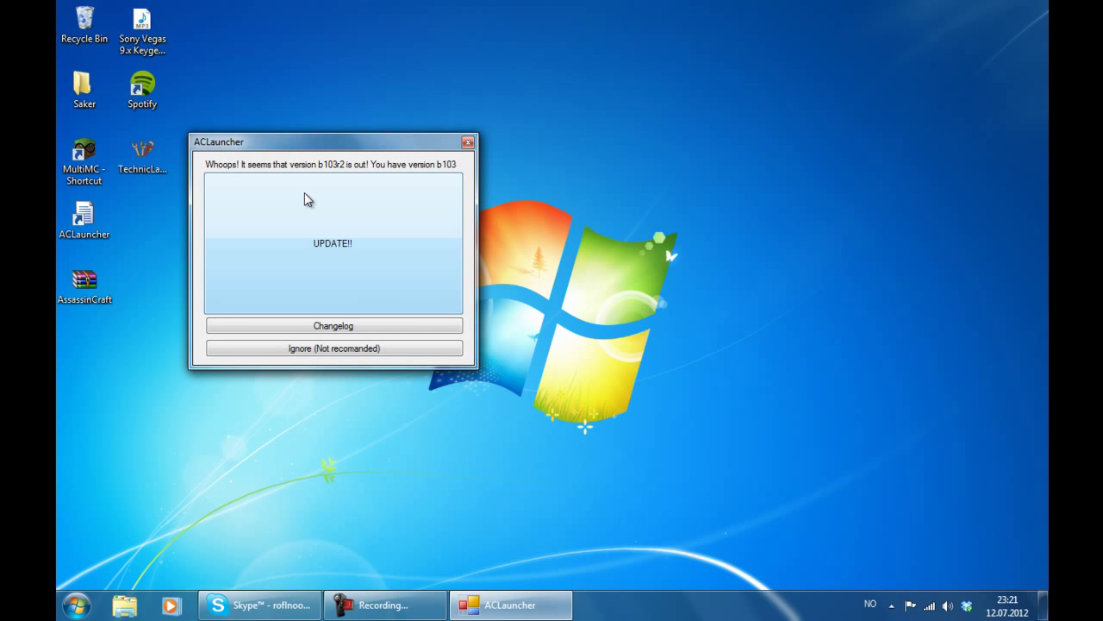
pyautogui.moveTo(304, 143); pyautogui.dragTo(517, 136)
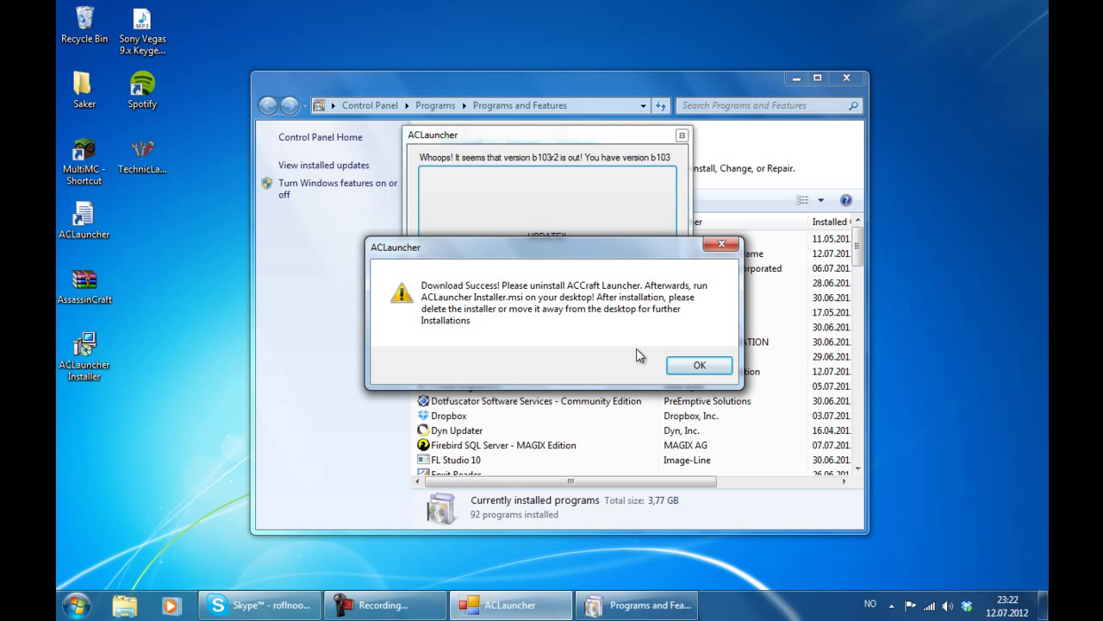
# - Acknowledge the download notice and uninstall ACLauncher Installer from Programs and Features
pyautogui.click(675, 365)
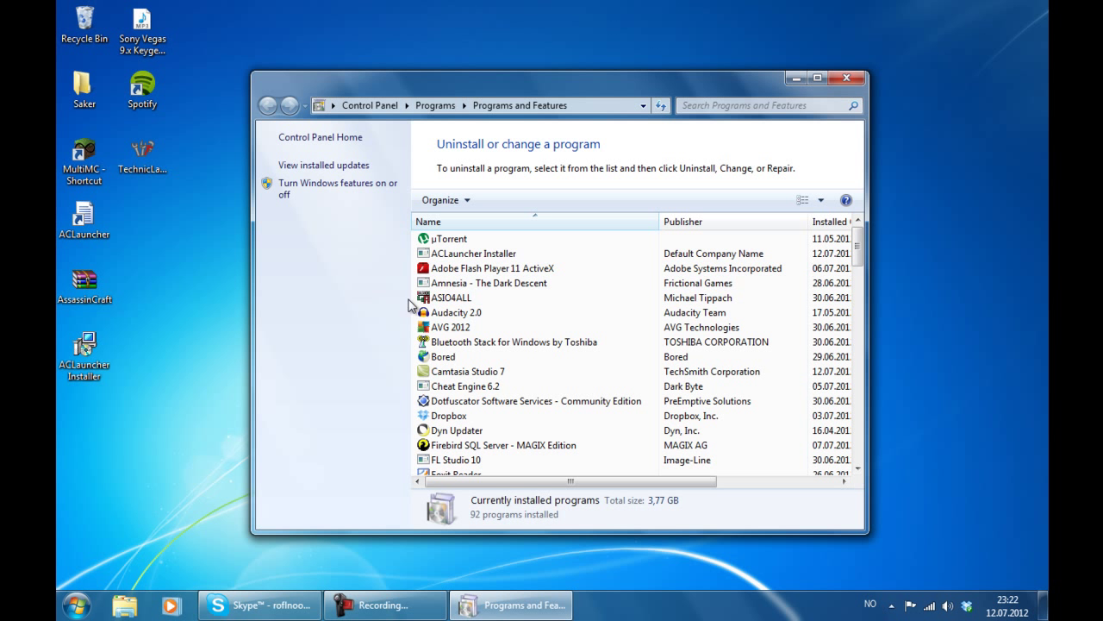
pyautogui.doubleClick(439, 252)
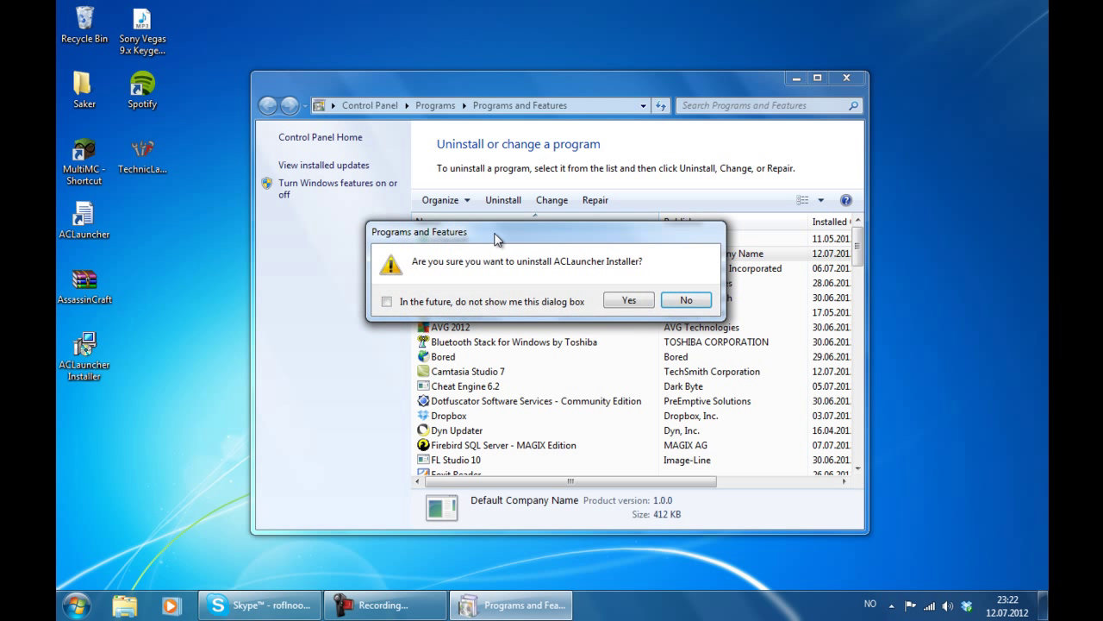
pyautogui.click(909, 315)
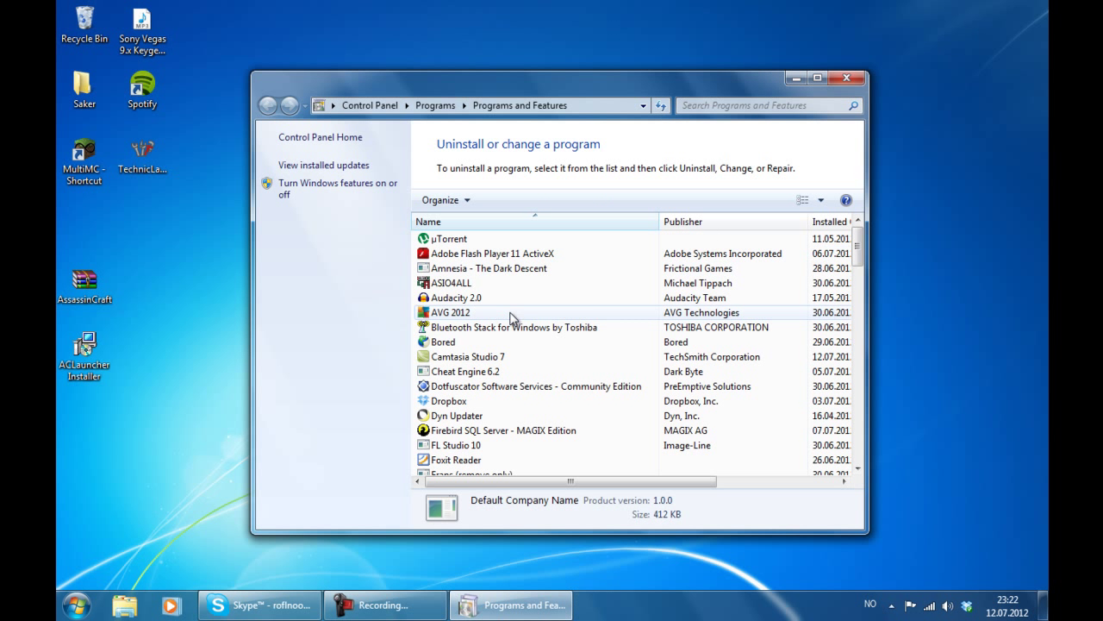
# - Run the new ACLauncher Installer through its wizard using the default installation folder
pyautogui.click(863, 81)
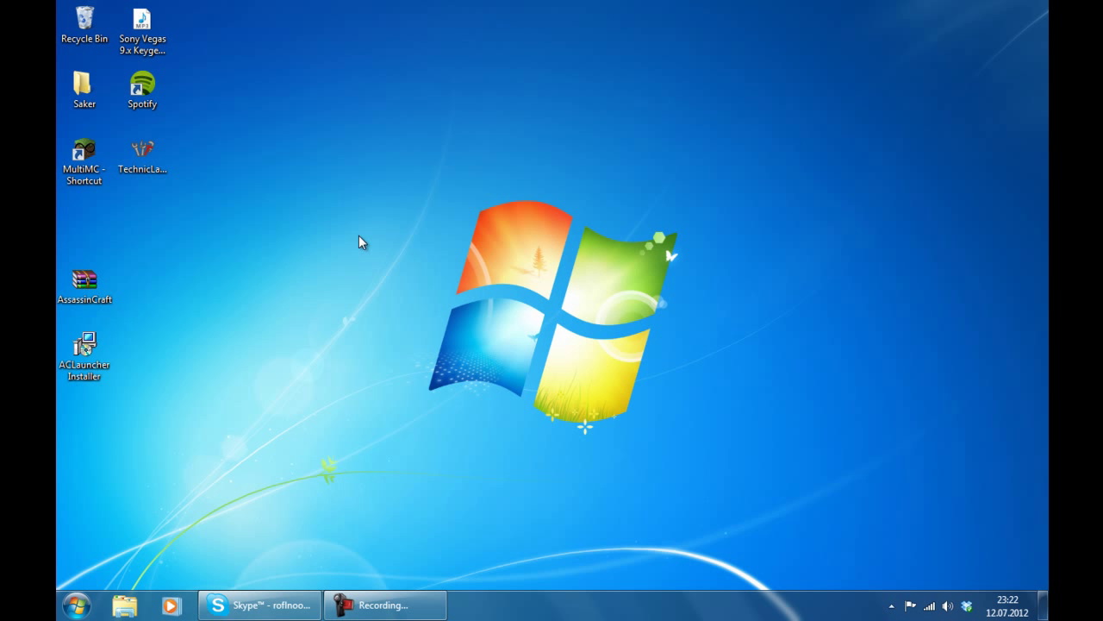
pyautogui.doubleClick(104, 356)
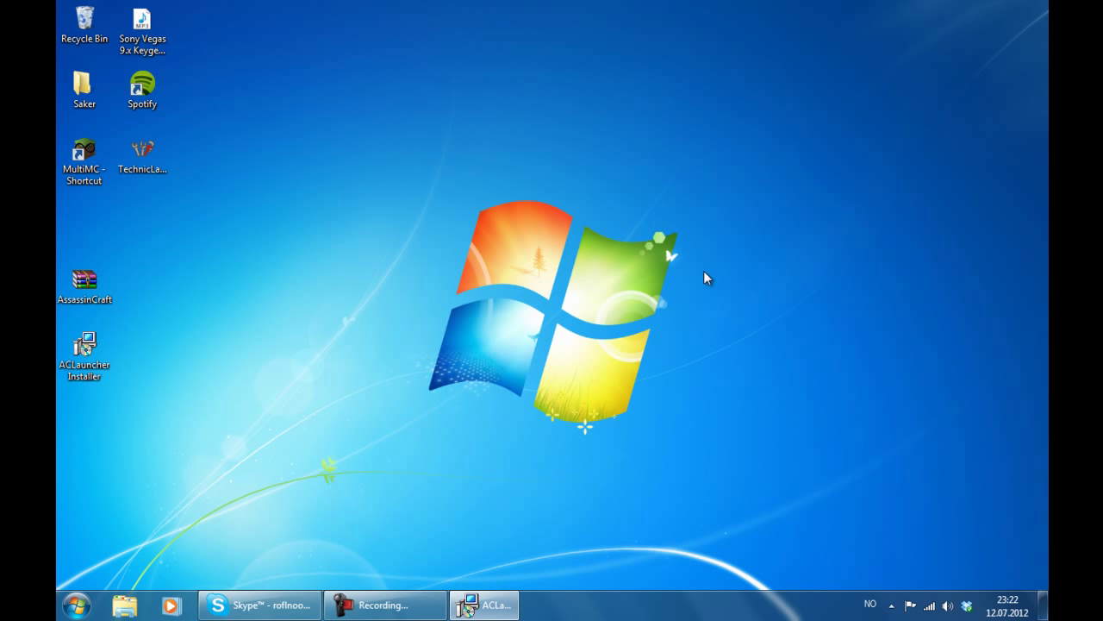
pyautogui.click(702, 433)
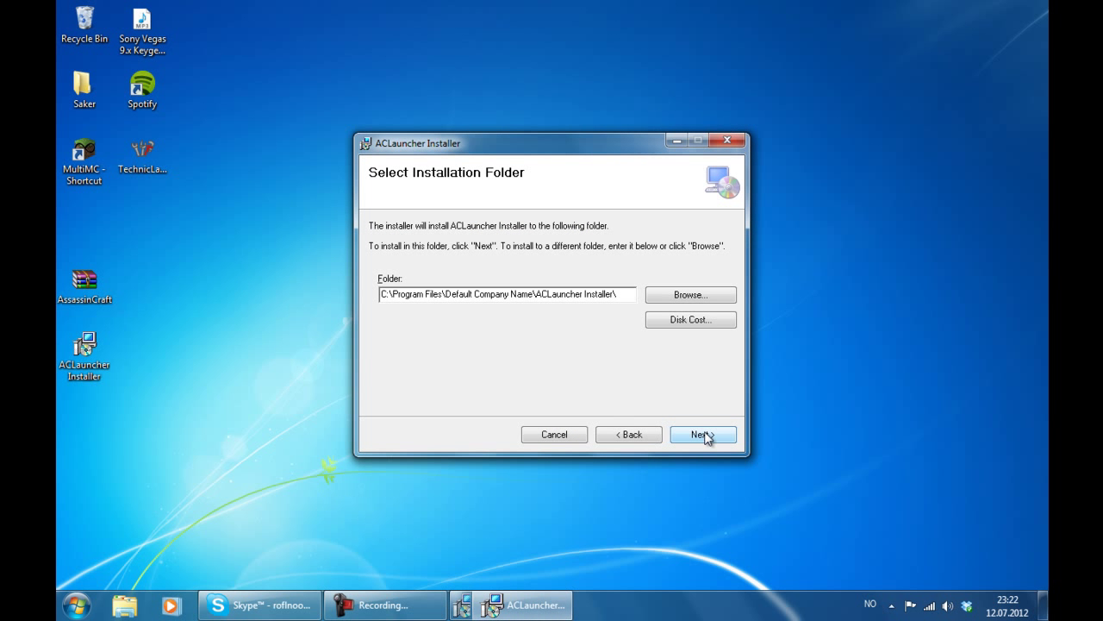
pyautogui.click(702, 434)
pyautogui.click(705, 437)
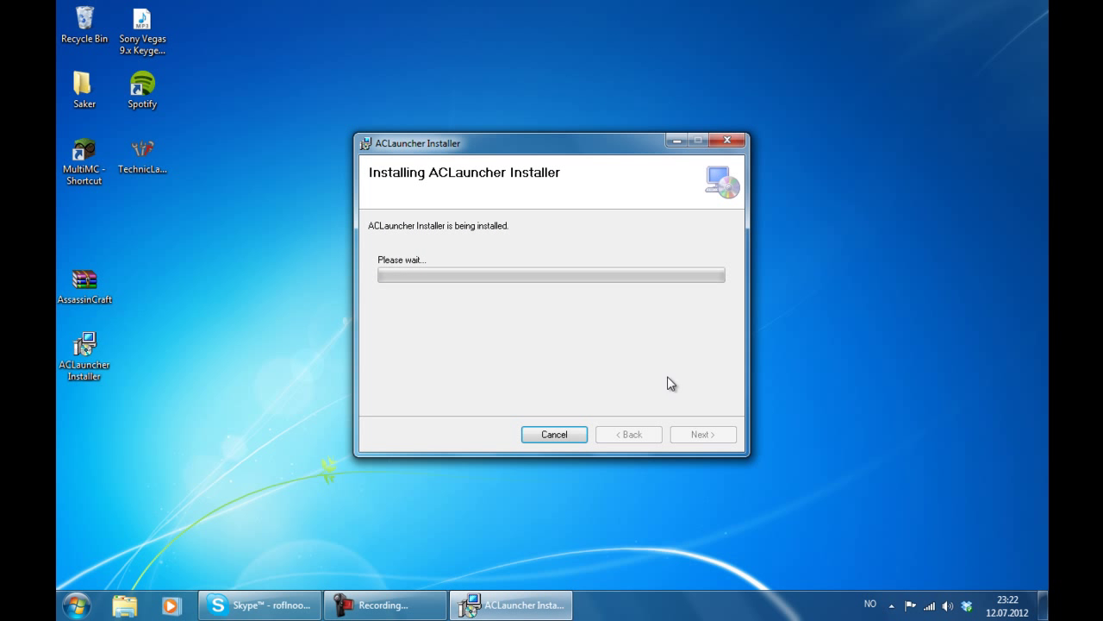
pyautogui.click(384, 604)
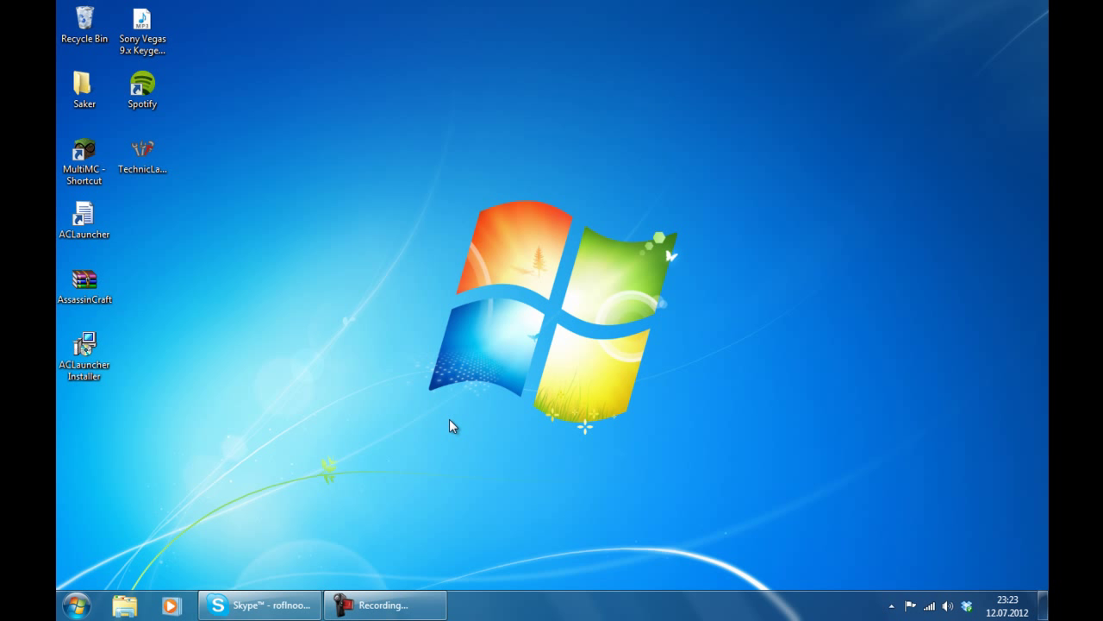
pyautogui.click(392, 602)
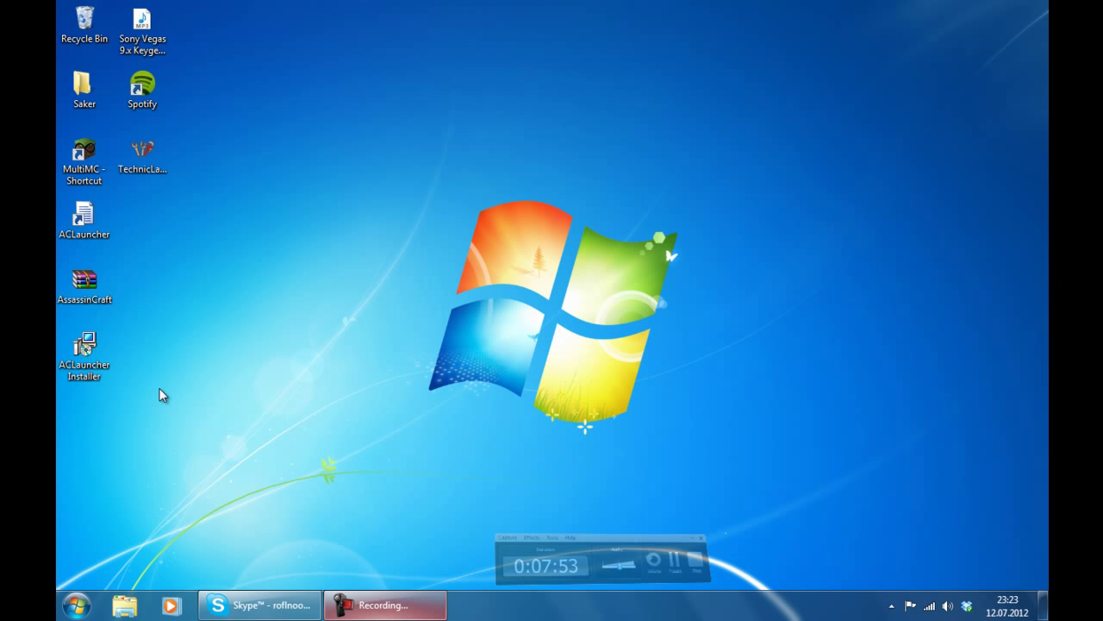
# - Delete the leftover installer file and launch the updated ACLauncher b103r2
pyautogui.click(110, 343)
pyautogui.press('Delete')
pyautogui.press('Return')
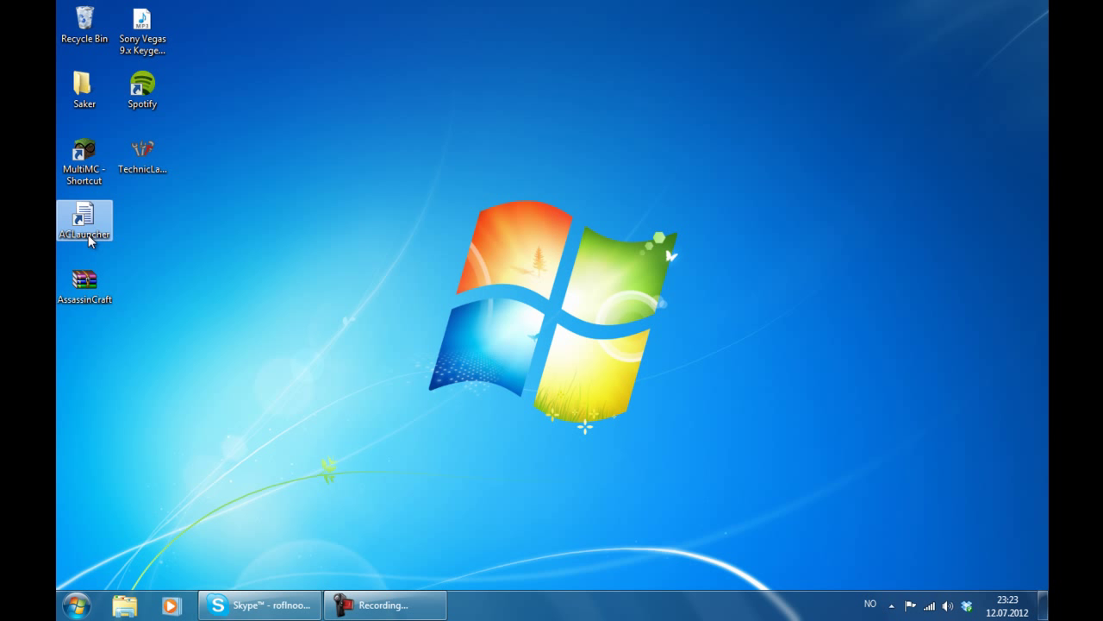
pyautogui.doubleClick(89, 239)
pyautogui.moveTo(294, 145); pyautogui.dragTo(578, 178)
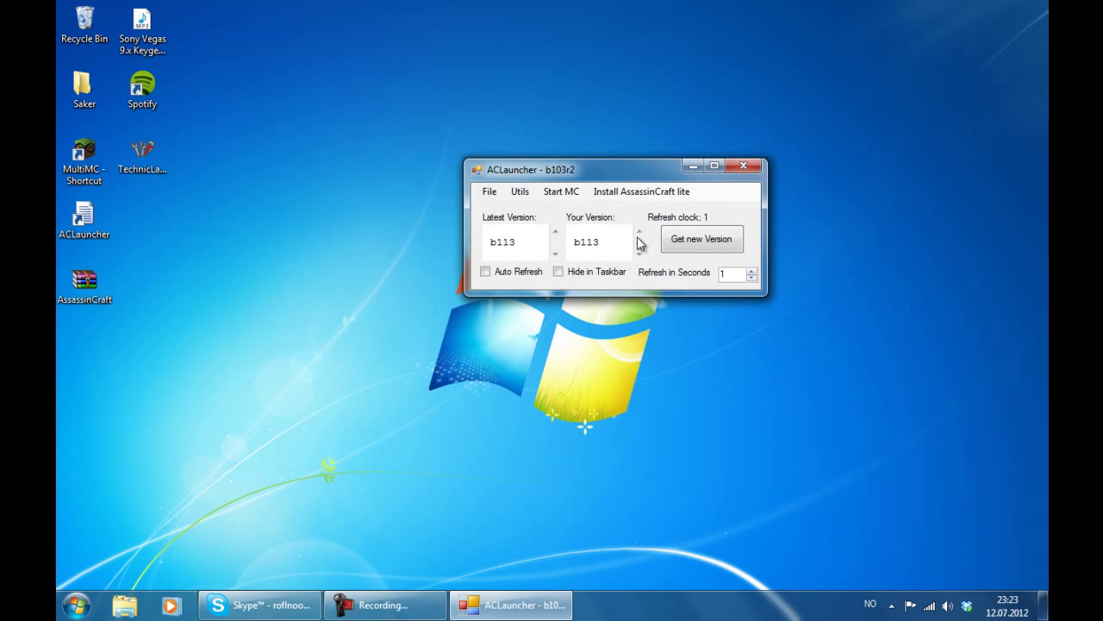